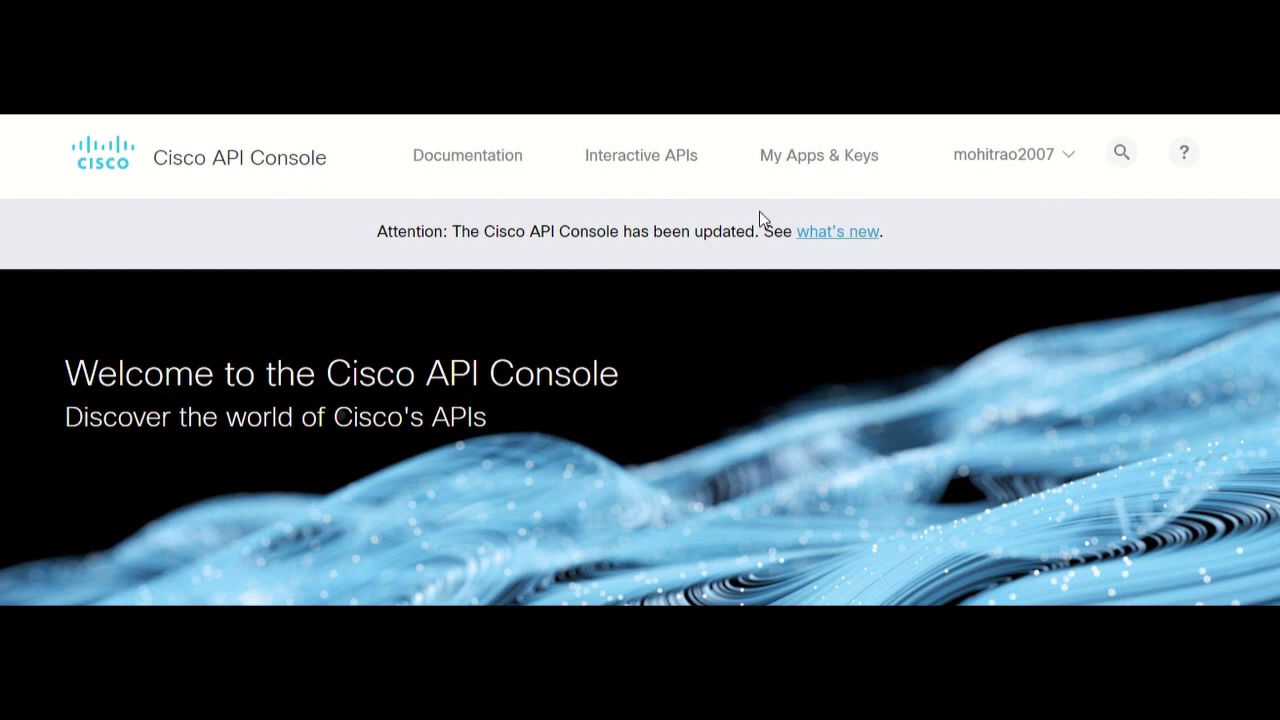
Open My Apps & Keys and look over the registered applications
left_click(806, 160)
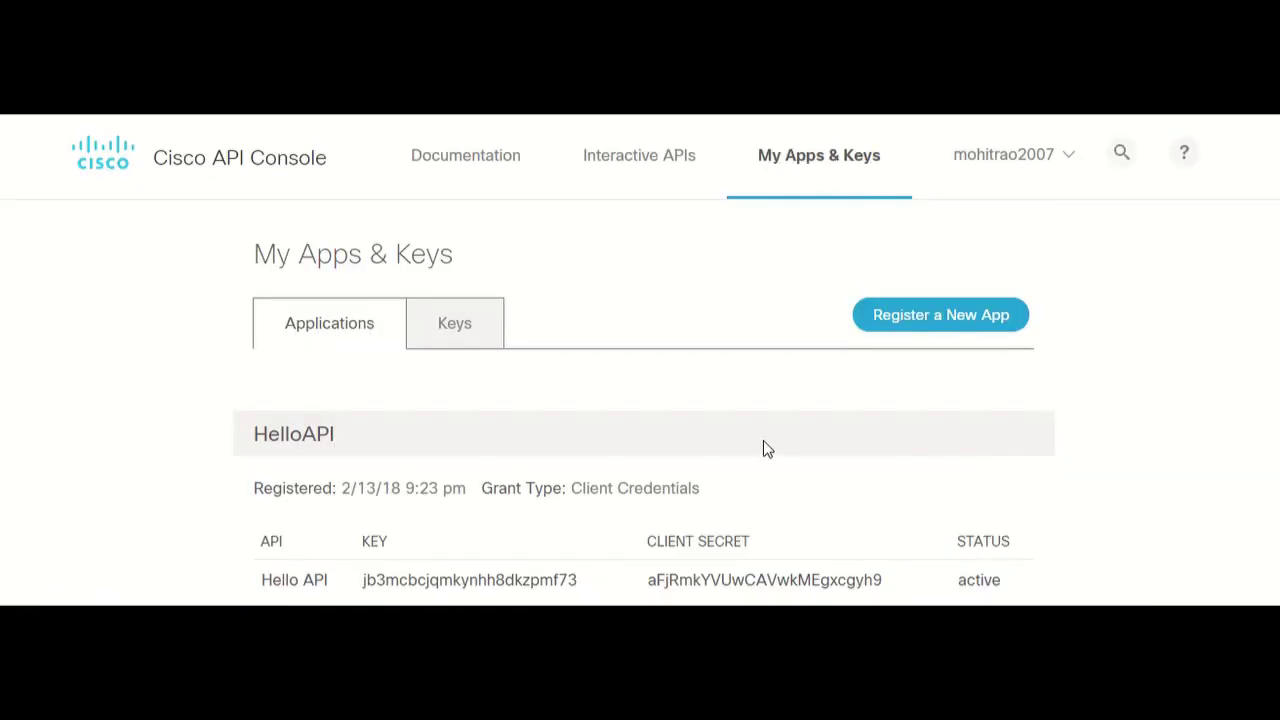
scroll(763, 440, "down", 3)
scroll(766, 440, "up", 3)
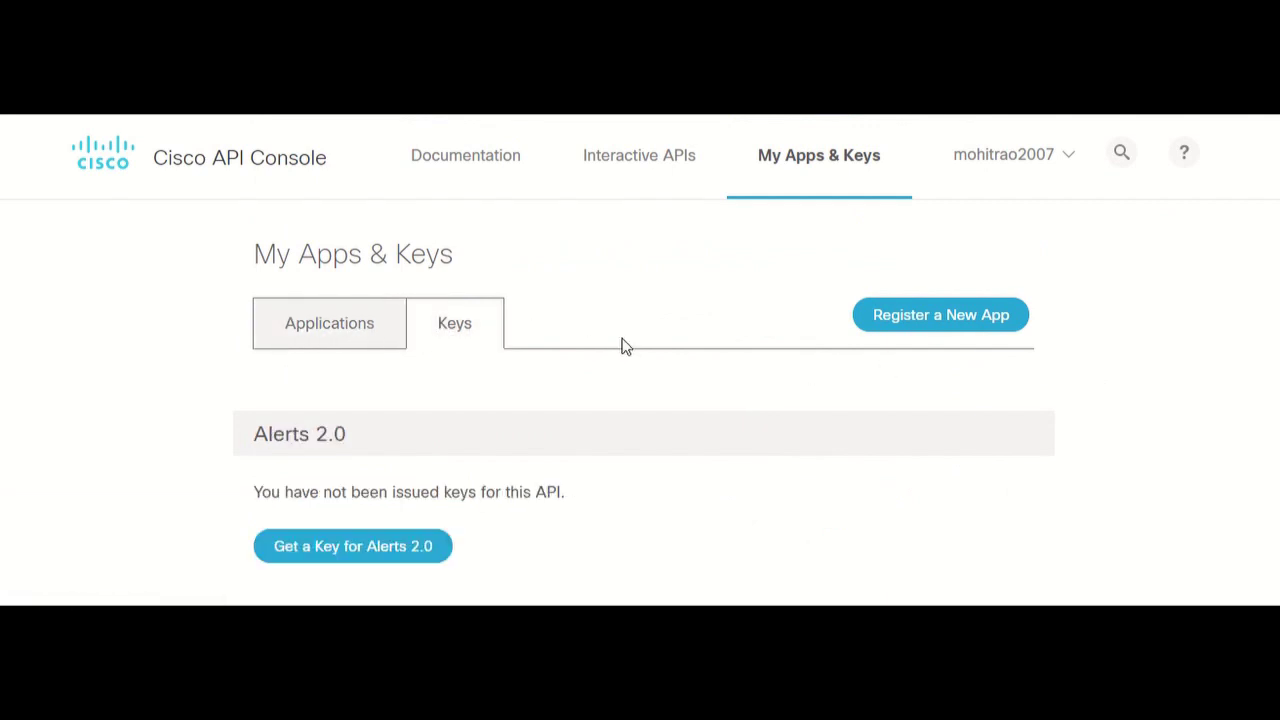
Examine the list of APIs for which keys can be requested
scroll(623, 350, "down", 10)
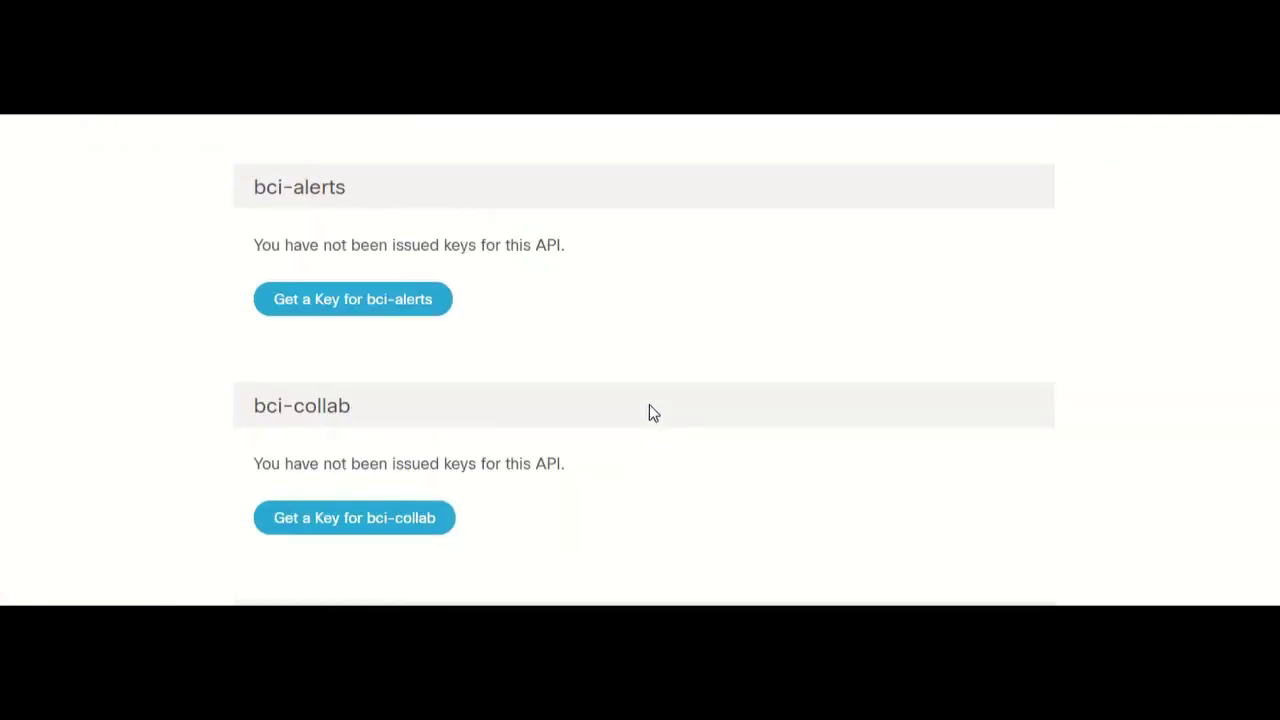
scroll(649, 416, "down", 15)
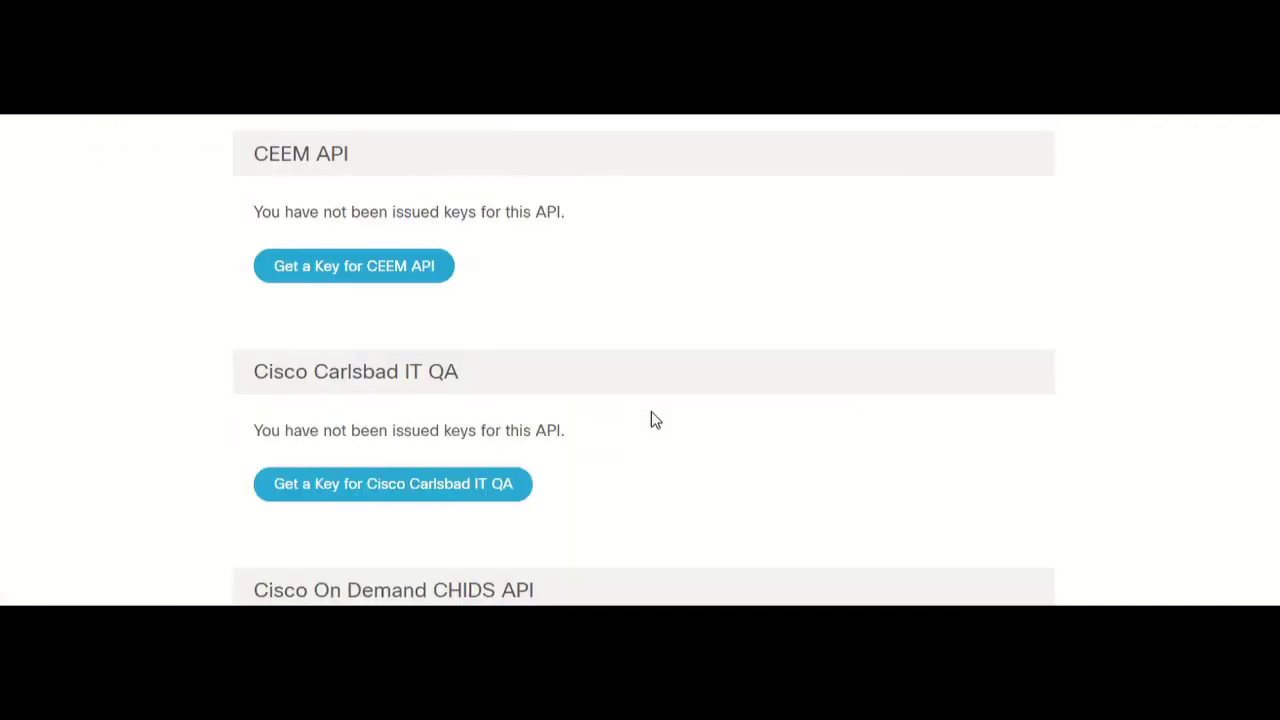
scroll(655, 428, "down", 6)
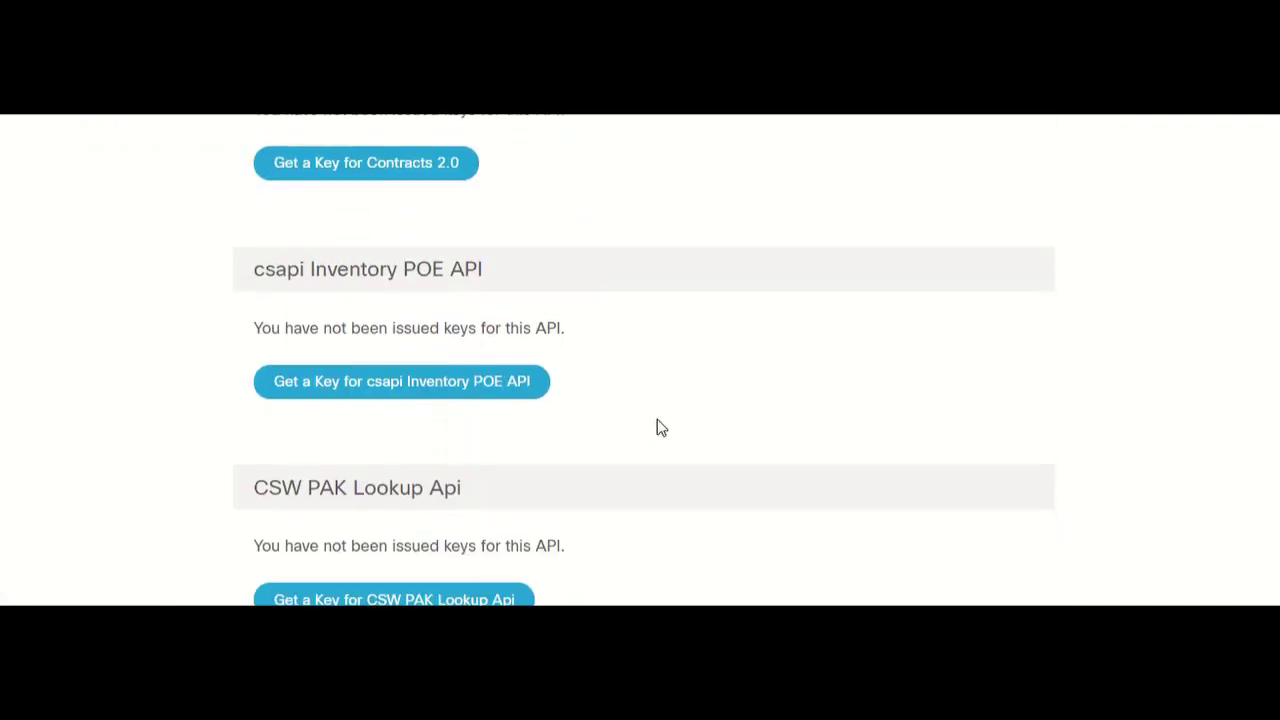
scroll(660, 428, "down", 6)
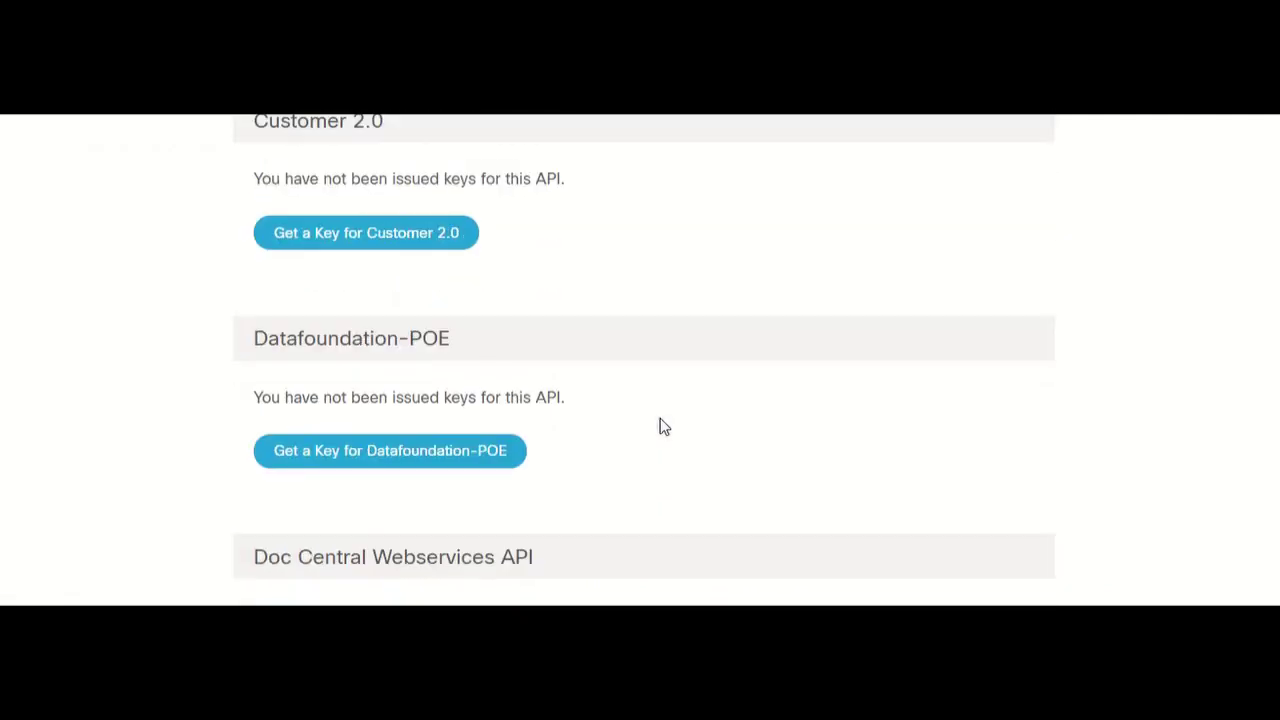
scroll(660, 427, "down", 3)
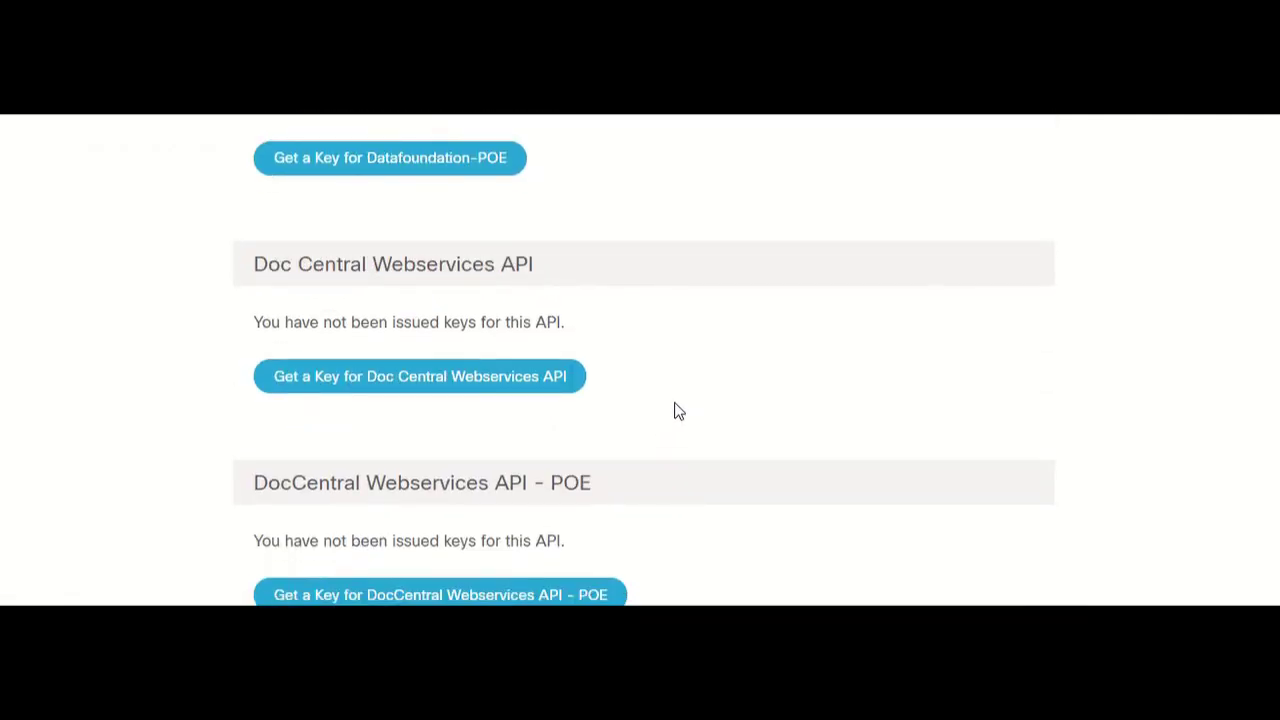
scroll(660, 450, "down", 3)
scroll(795, 488, "up", 4)
scroll(805, 472, "up", 15)
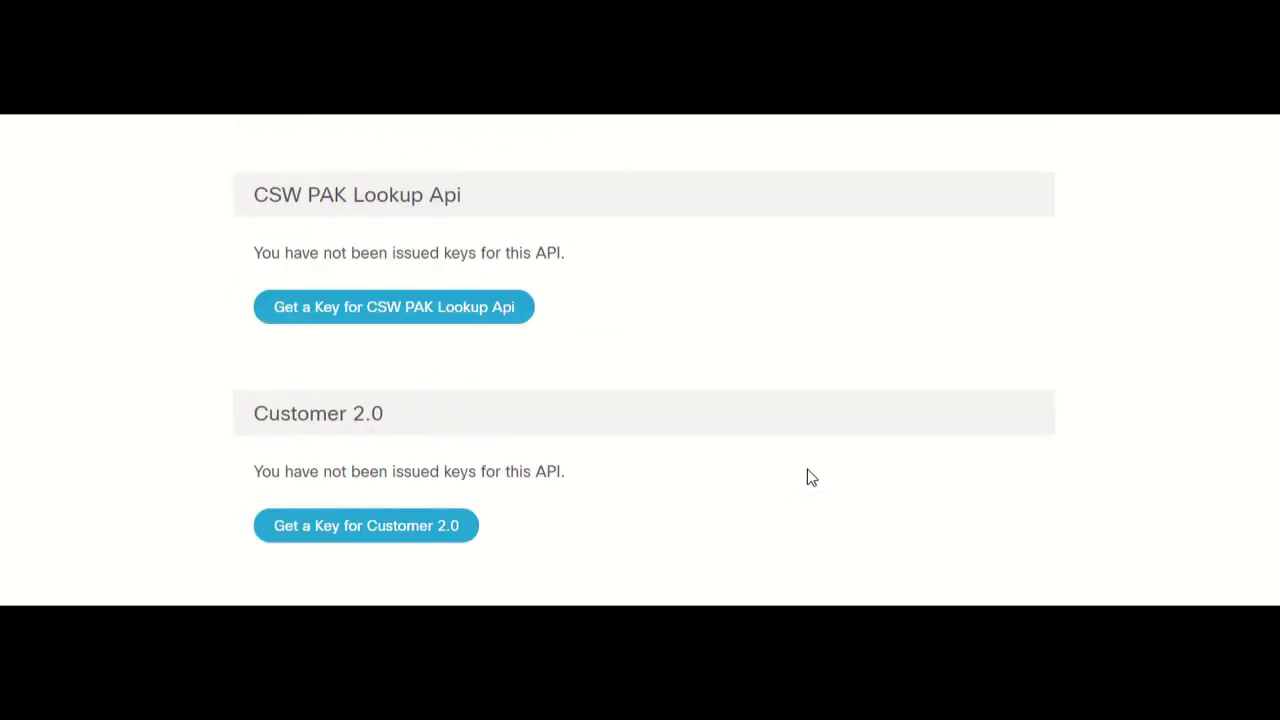
scroll(816, 452, "up", 12)
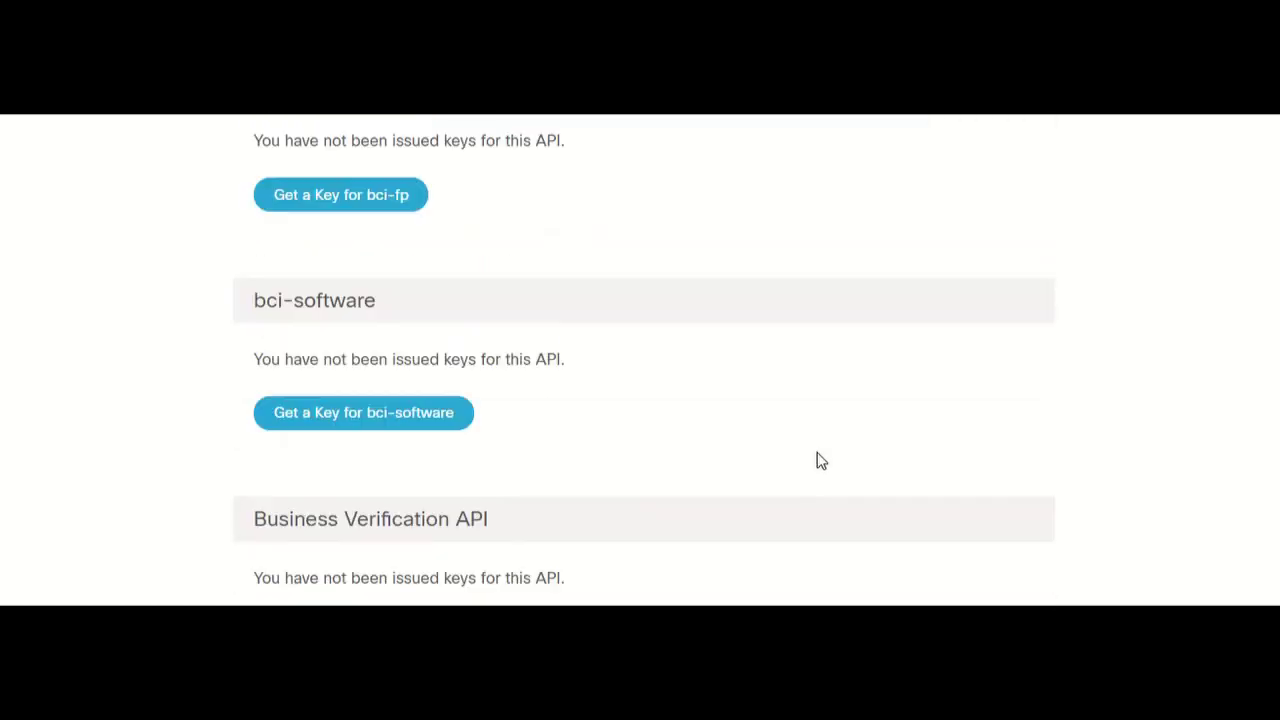
scroll(836, 452, "up", 6)
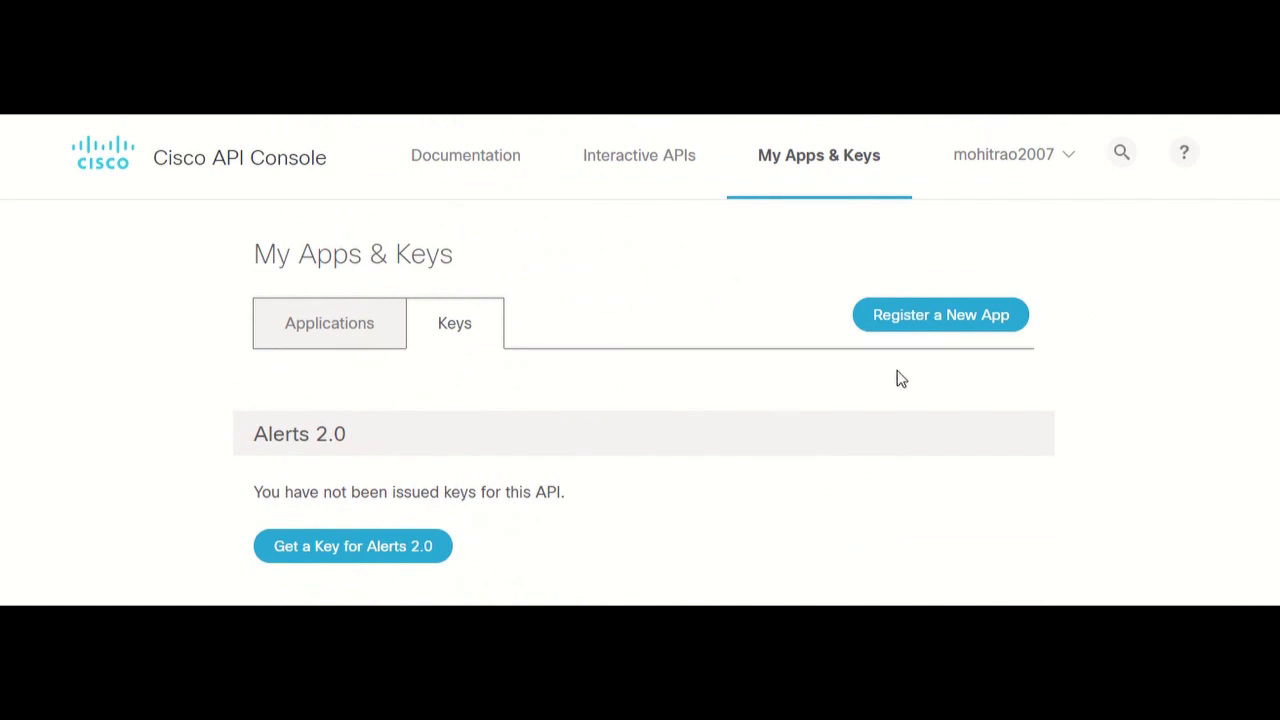
Start registering a new application and name it CiscoVuln
left_click(925, 325)
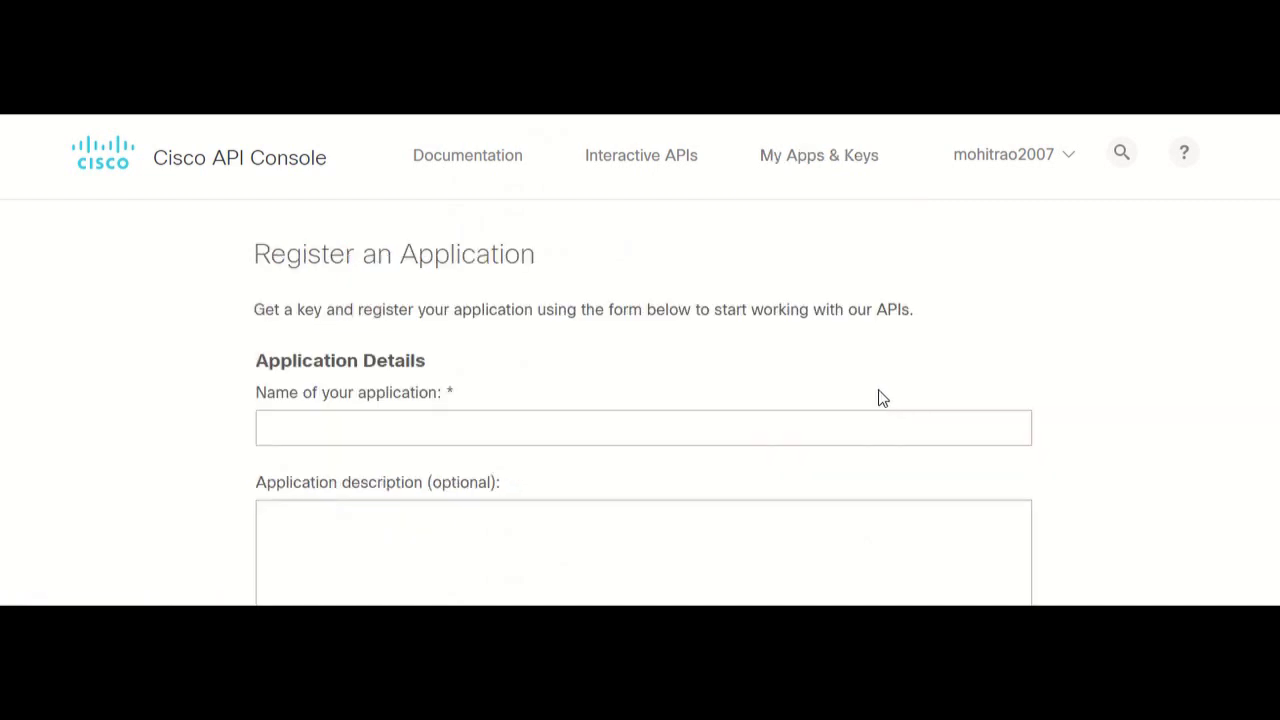
scroll(830, 404, "down", 1)
scroll(826, 391, "down", 2)
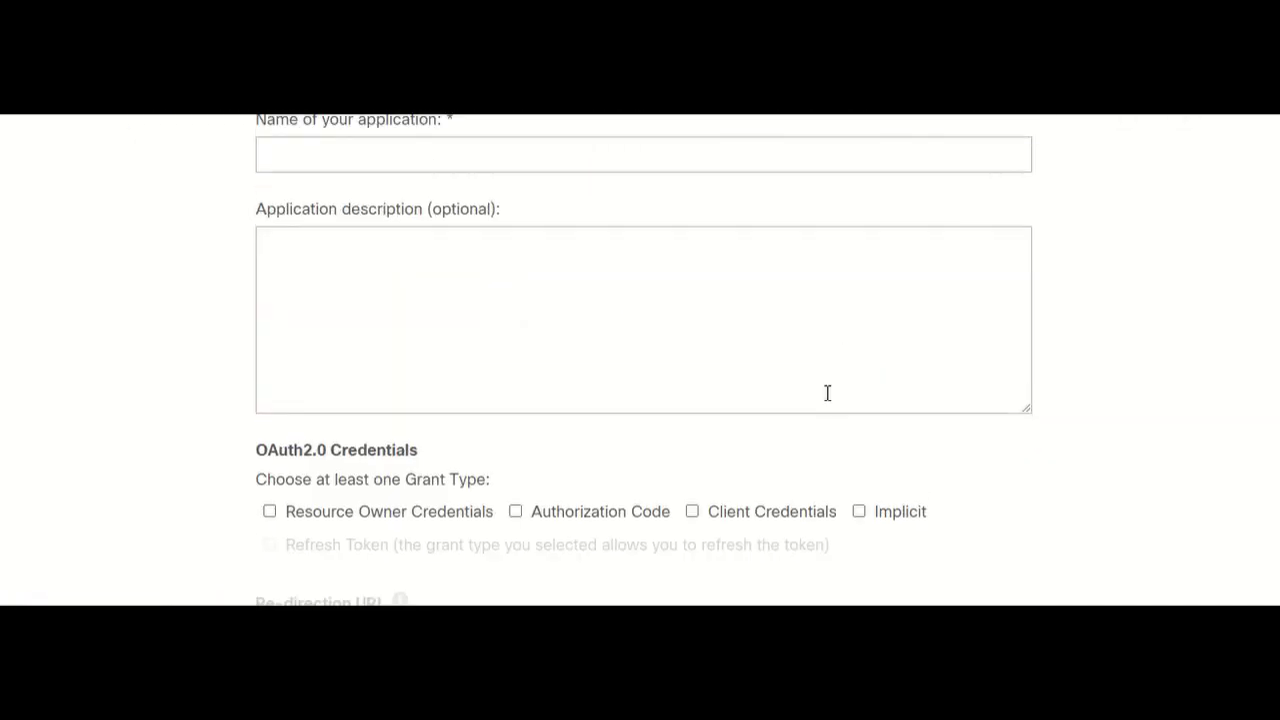
scroll(511, 331, "up", 2)
left_click(511, 331)
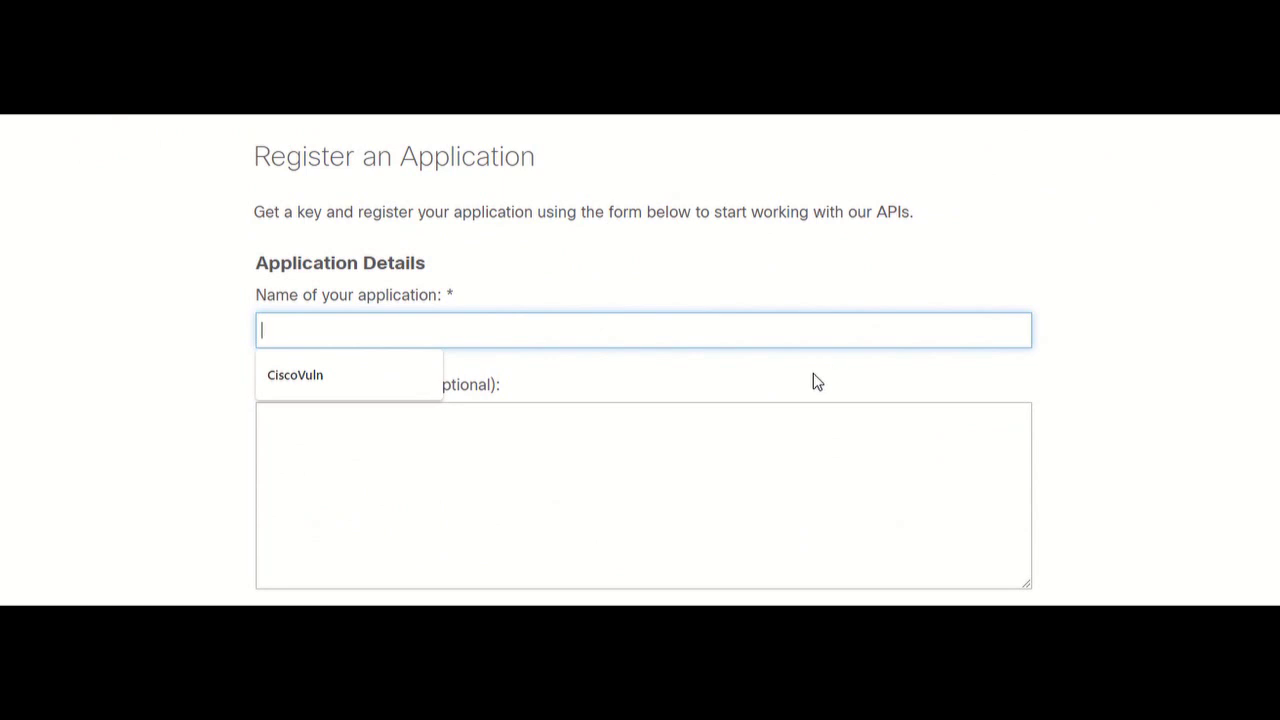
key("Down")
key("Return")
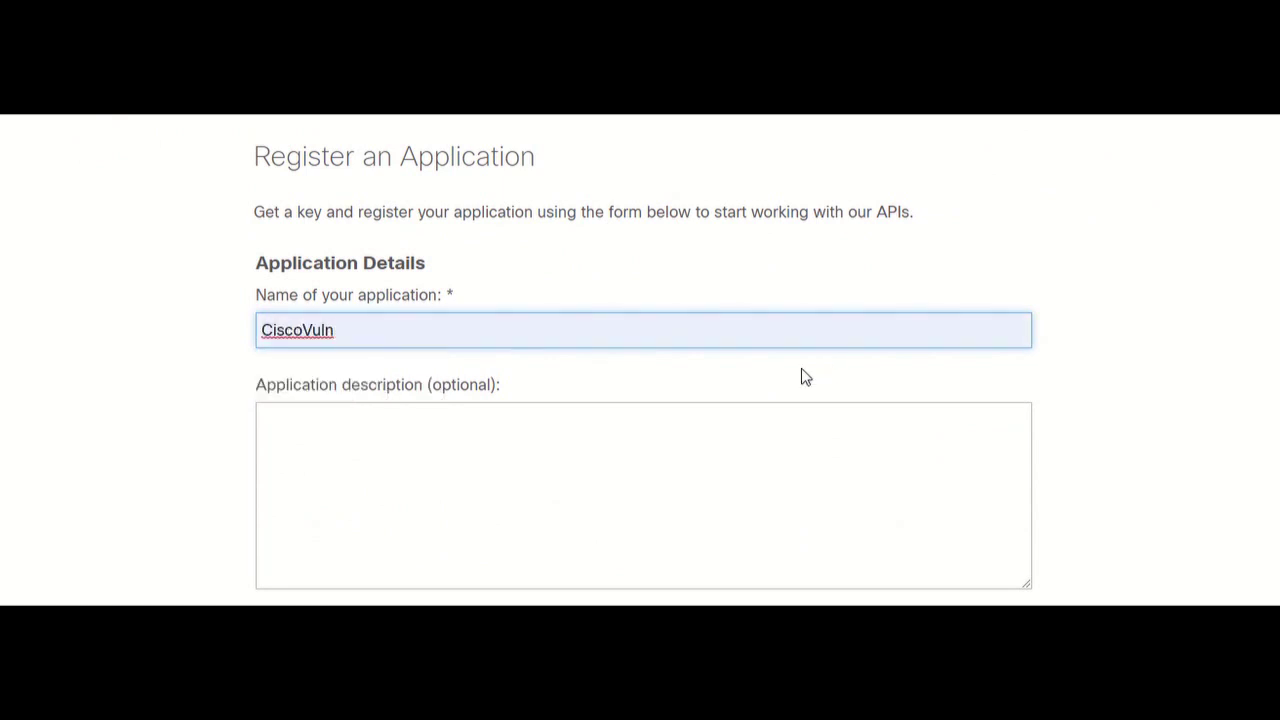
Choose the Client Credentials grant type and select the Cisco PSIRT openVuln API for the application
scroll(683, 509, "down", 2)
scroll(685, 515, "down", 1)
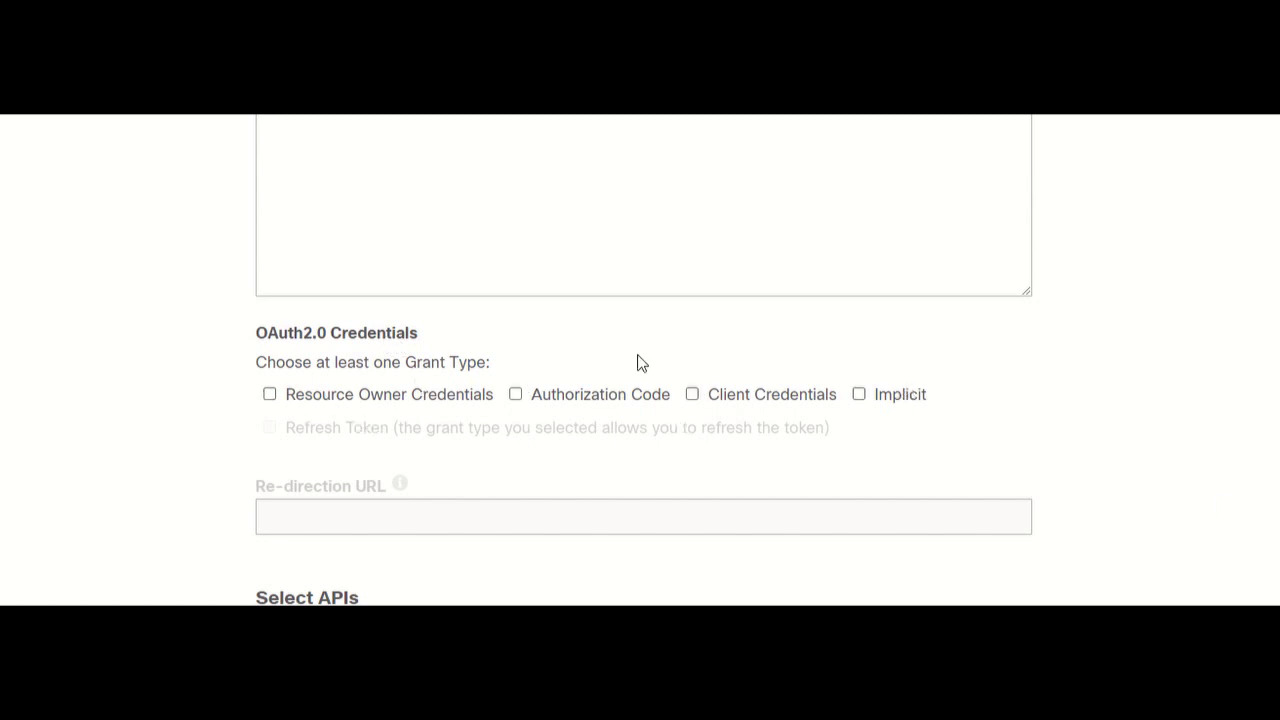
left_click(693, 396)
scroll(724, 444, "down", 3)
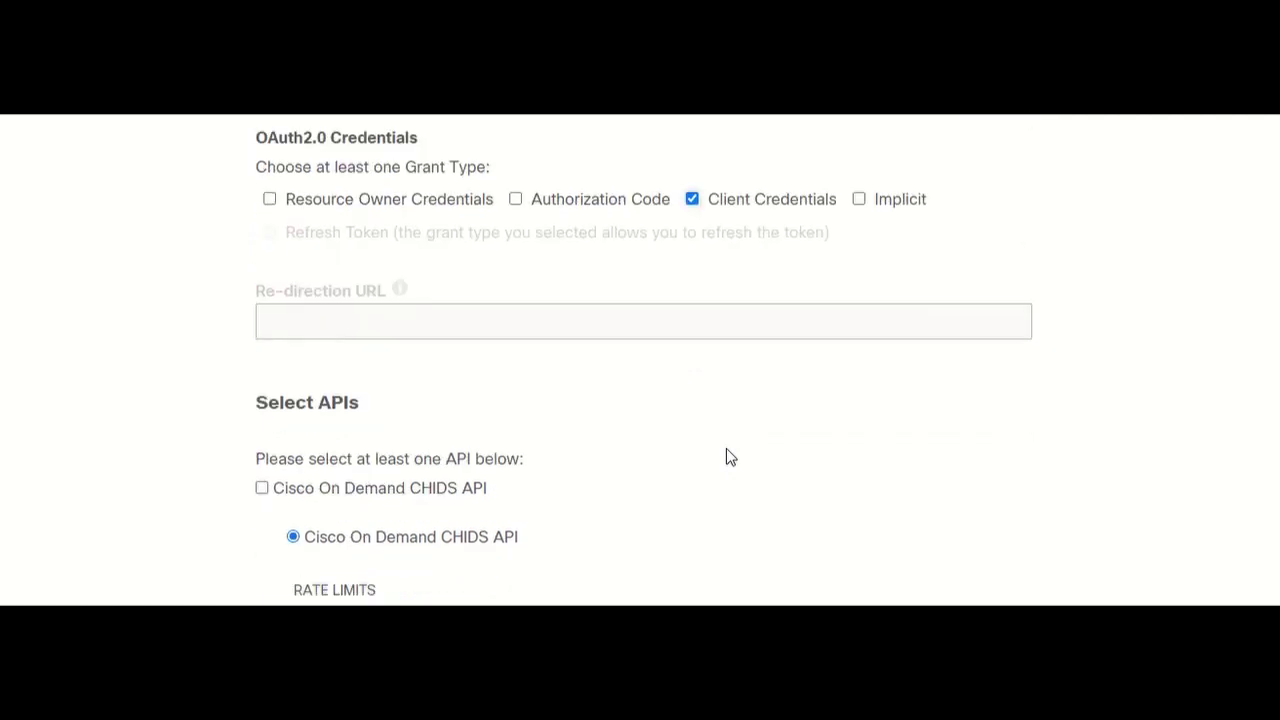
scroll(727, 450, "down", 2)
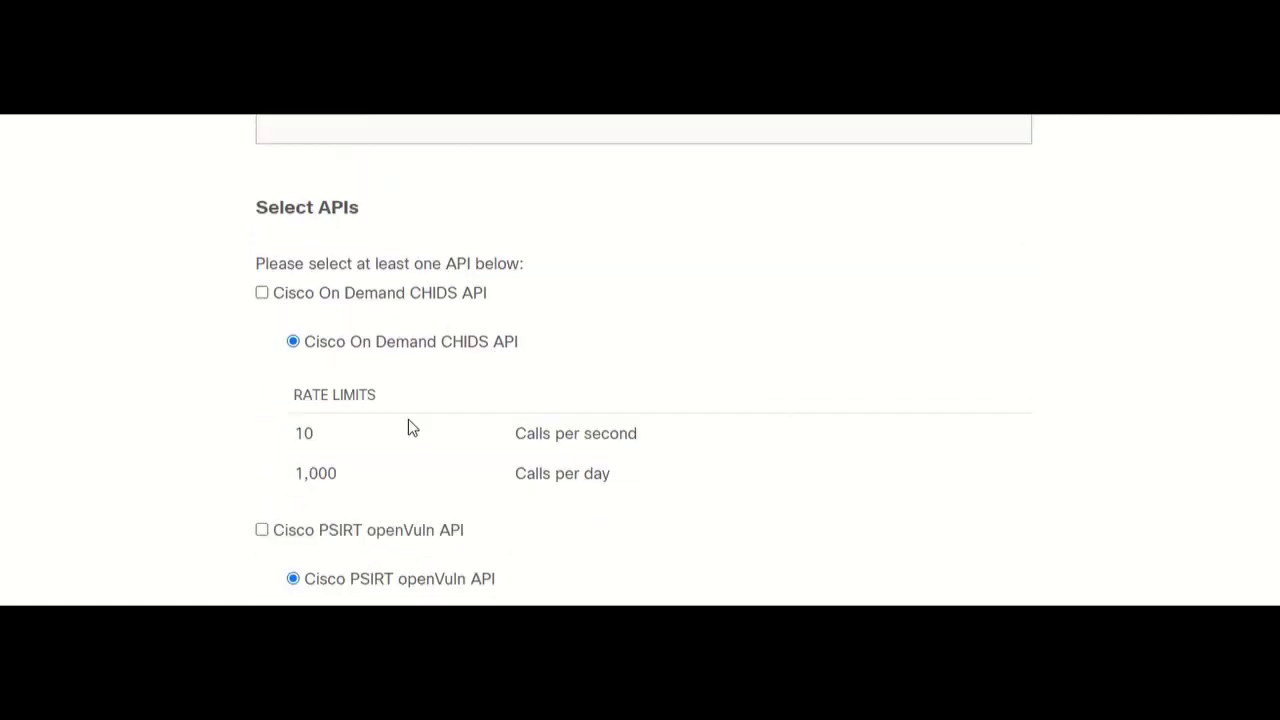
scroll(420, 445, "down", 3)
scroll(446, 457, "up", 1)
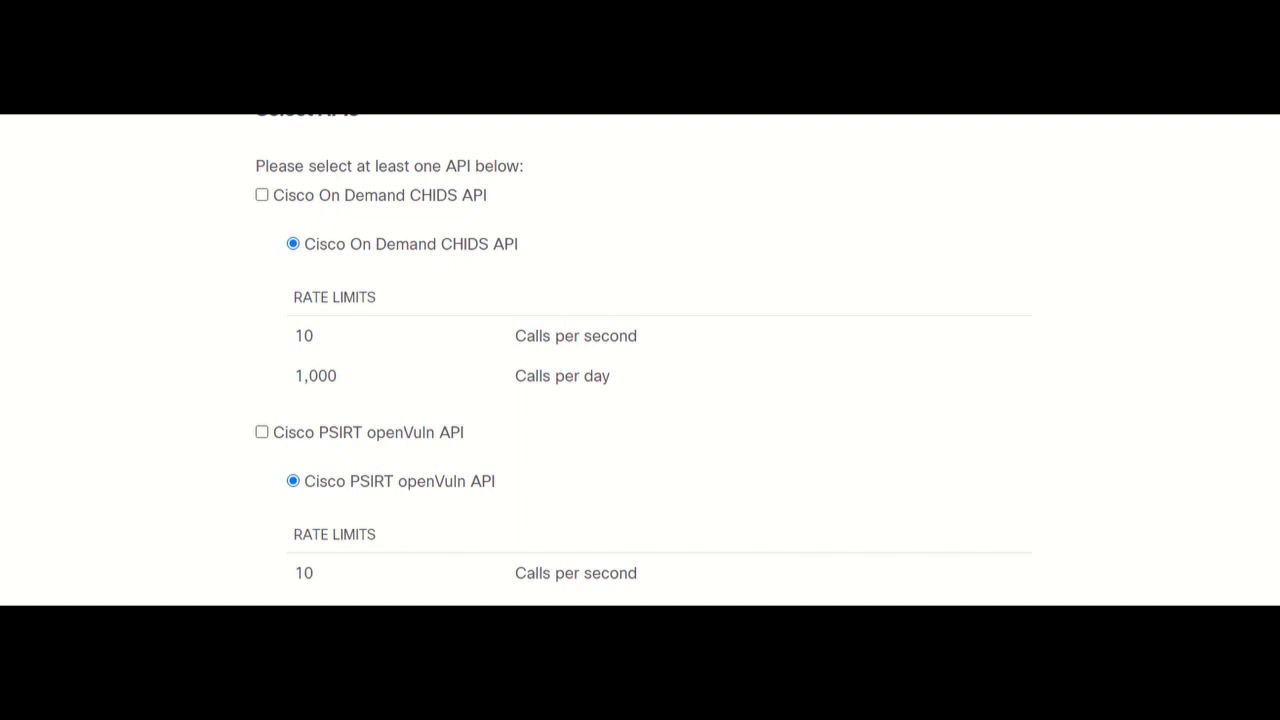
left_click(261, 433)
Agree to the terms of service and register the CiscoVuln application
scroll(390, 440, "down", 2)
scroll(398, 447, "down", 2)
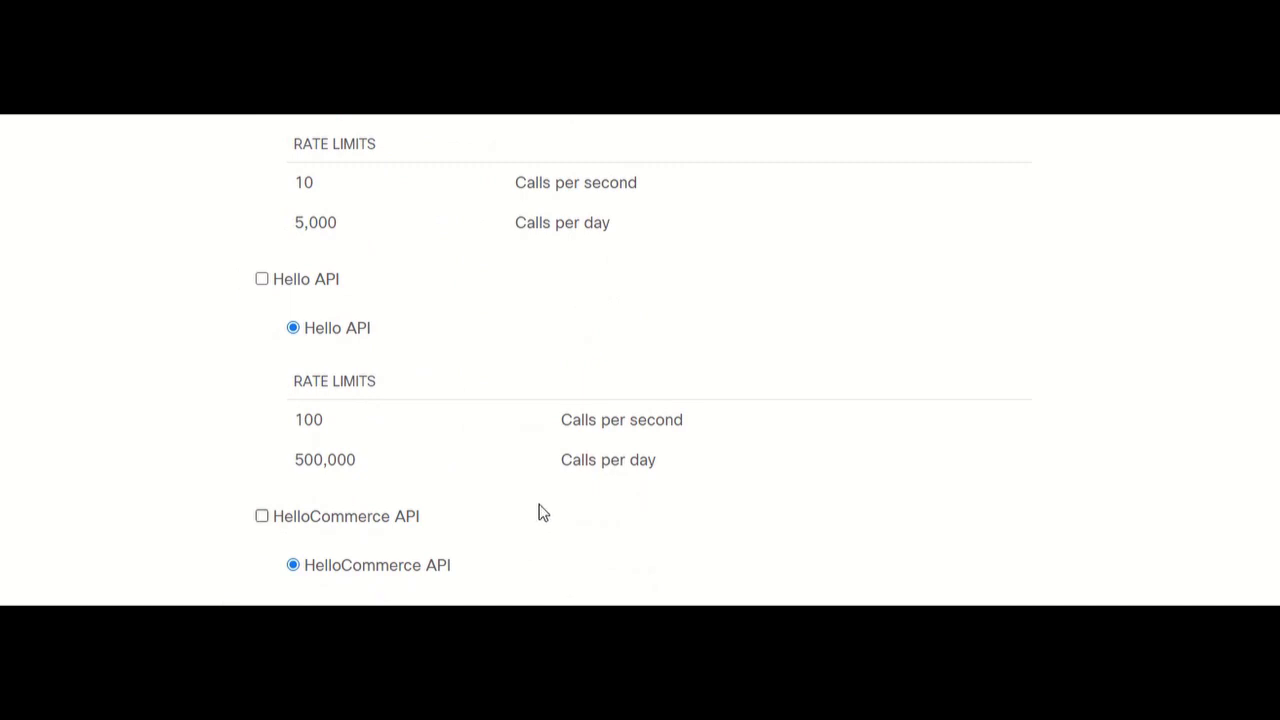
scroll(578, 478, "down", 4)
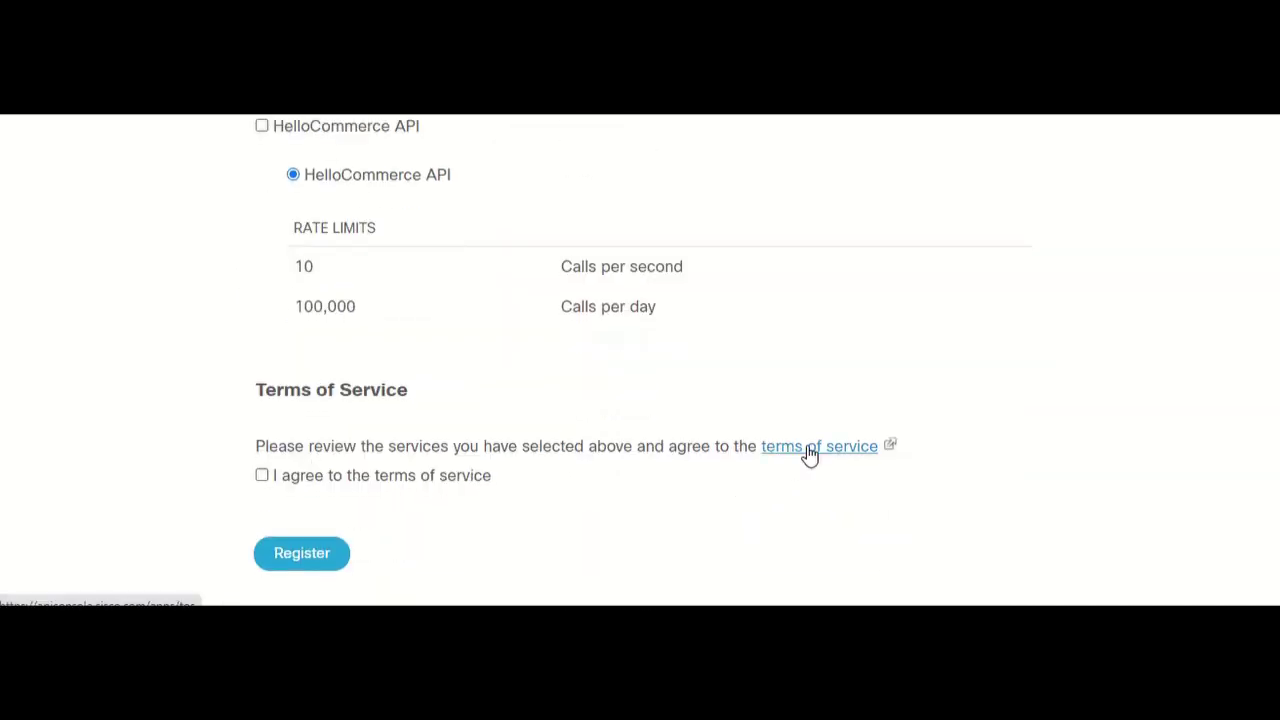
left_click(263, 477)
left_click(289, 559)
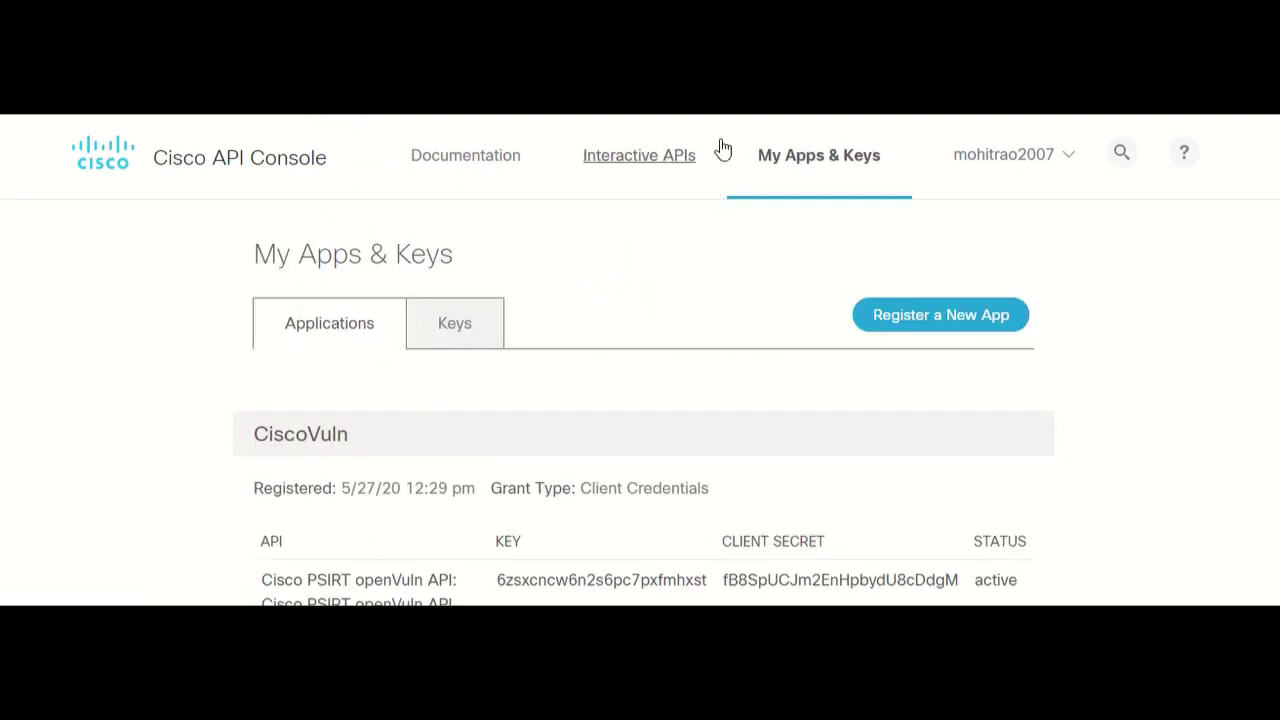
Review the CiscoVuln app's issued credentials and read the PSIRT openVuln API's Getting Started documentation on accessing the API
scroll(514, 349, "down", 1)
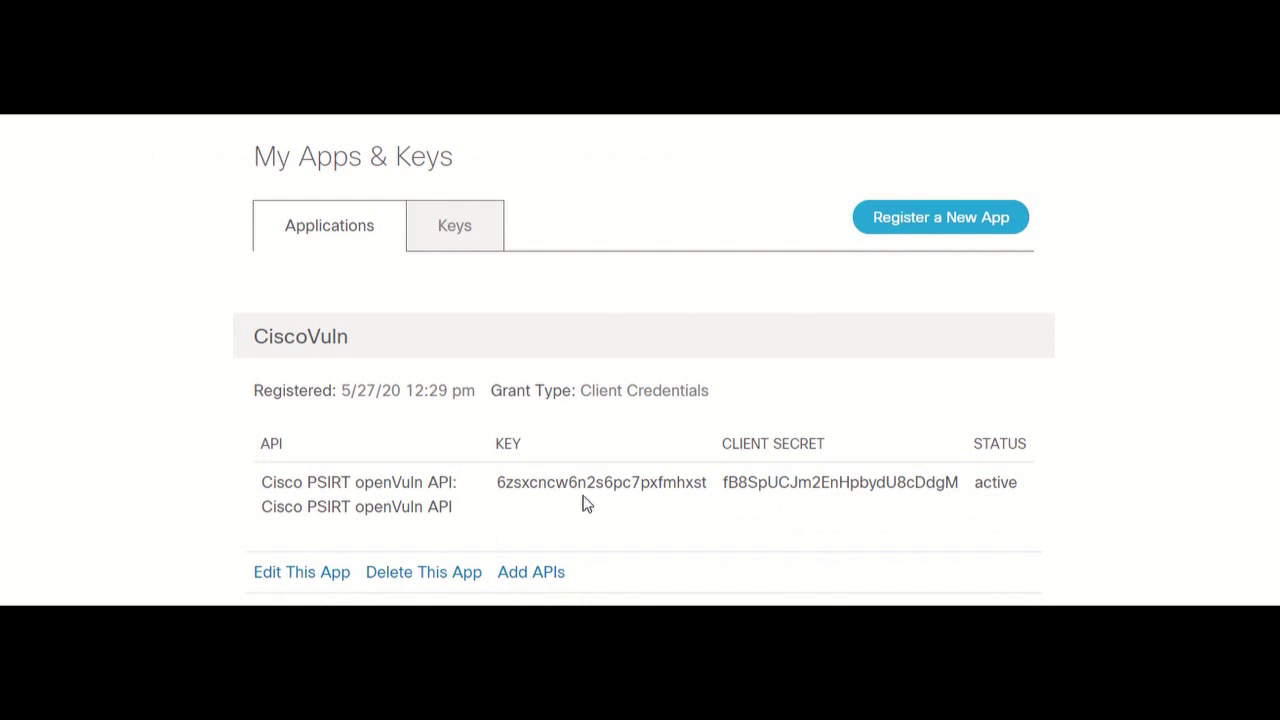
scroll(580, 512, "down", 2)
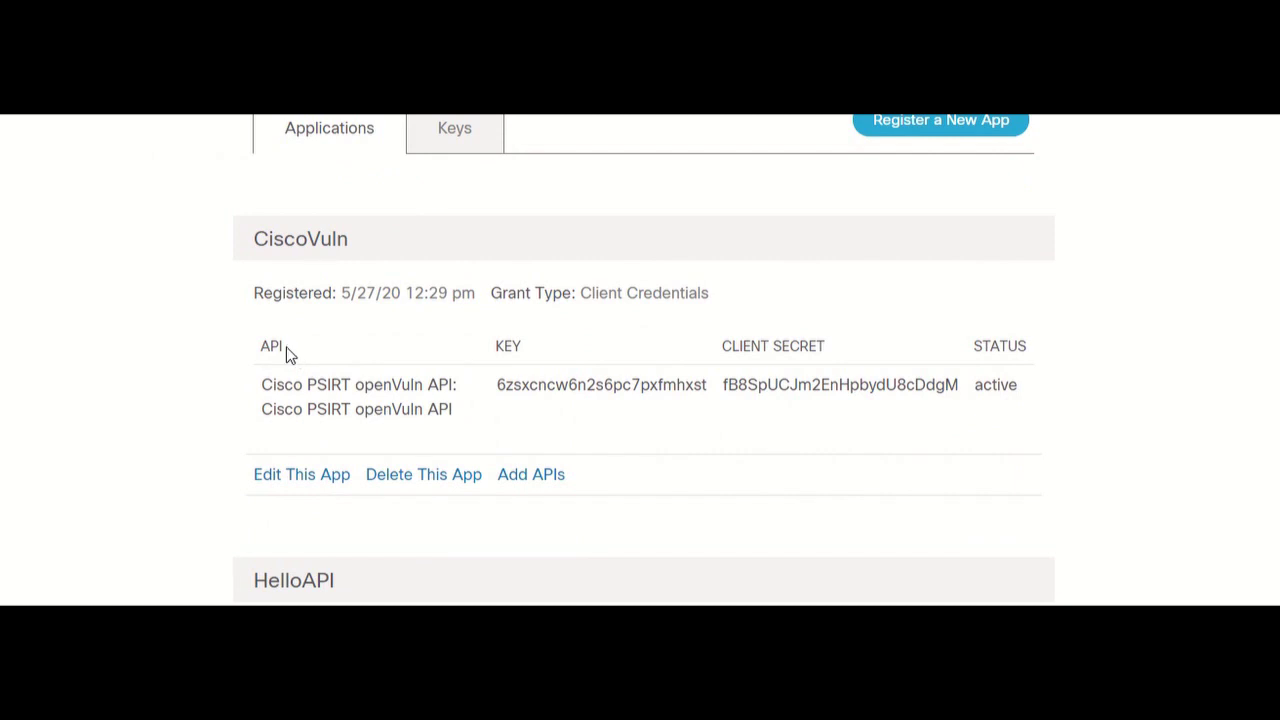
scroll(500, 269, "up", 3)
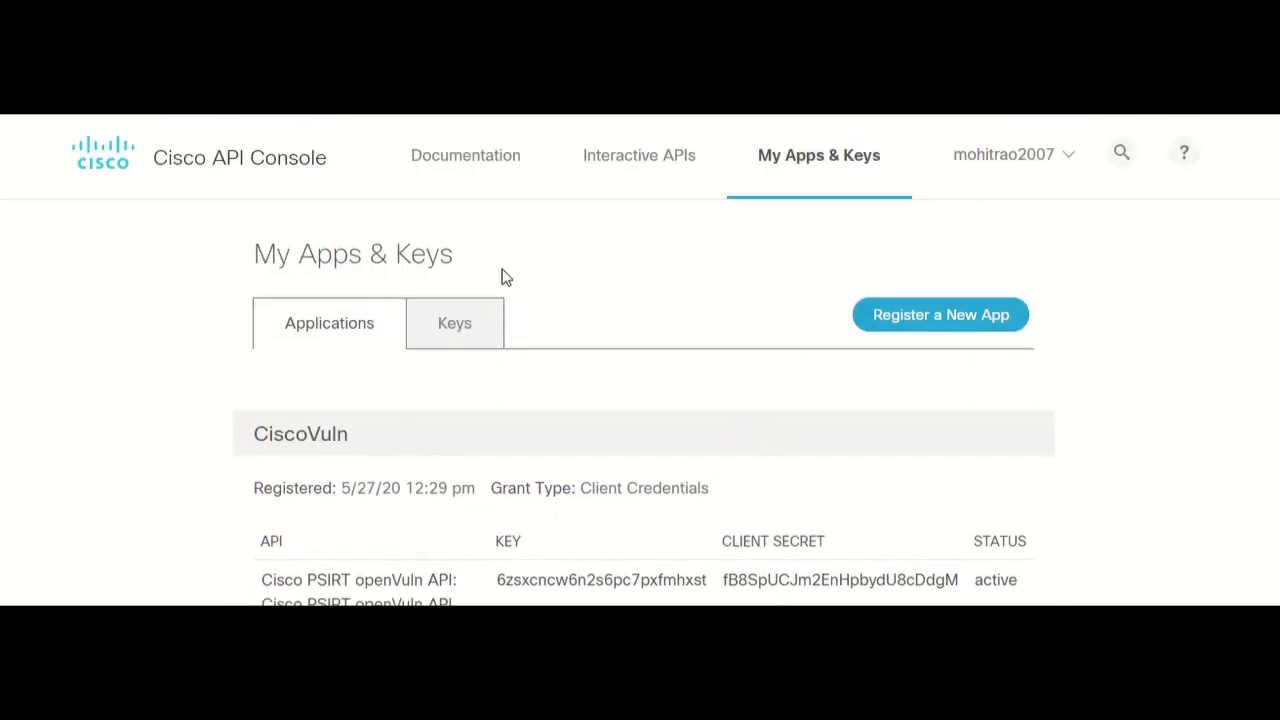
left_click(485, 162)
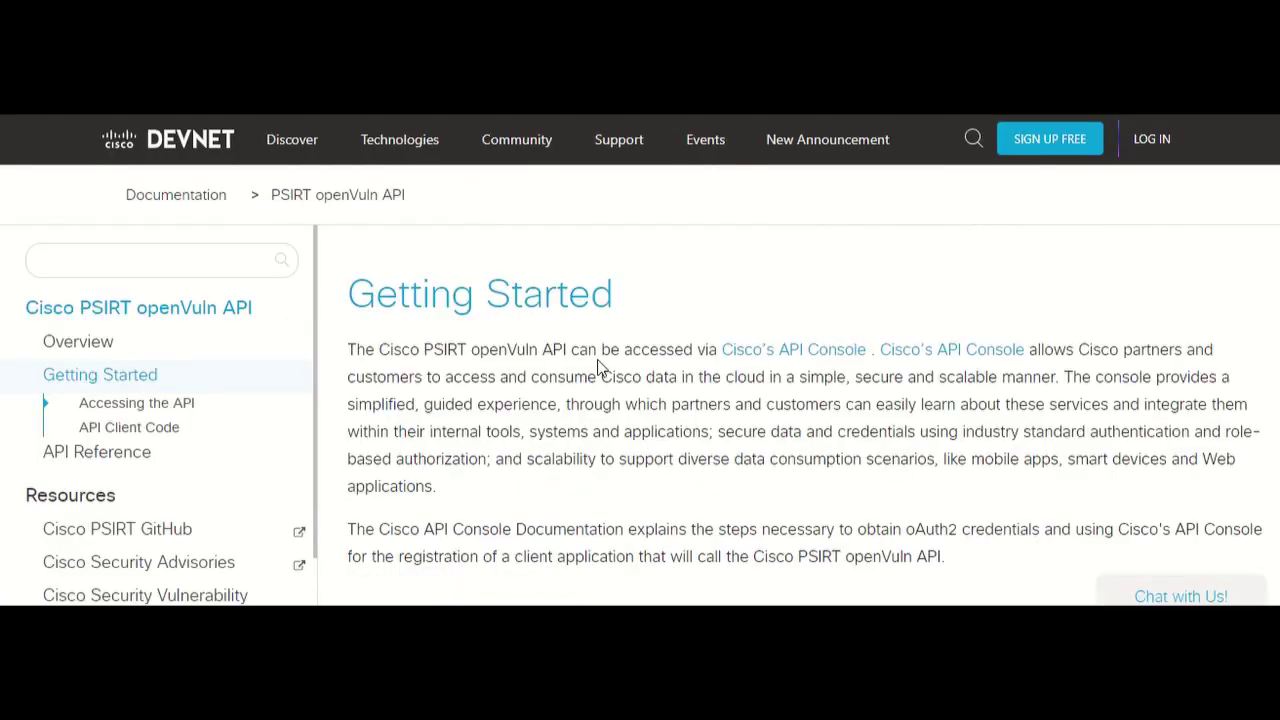
scroll(600, 365, "down", 1)
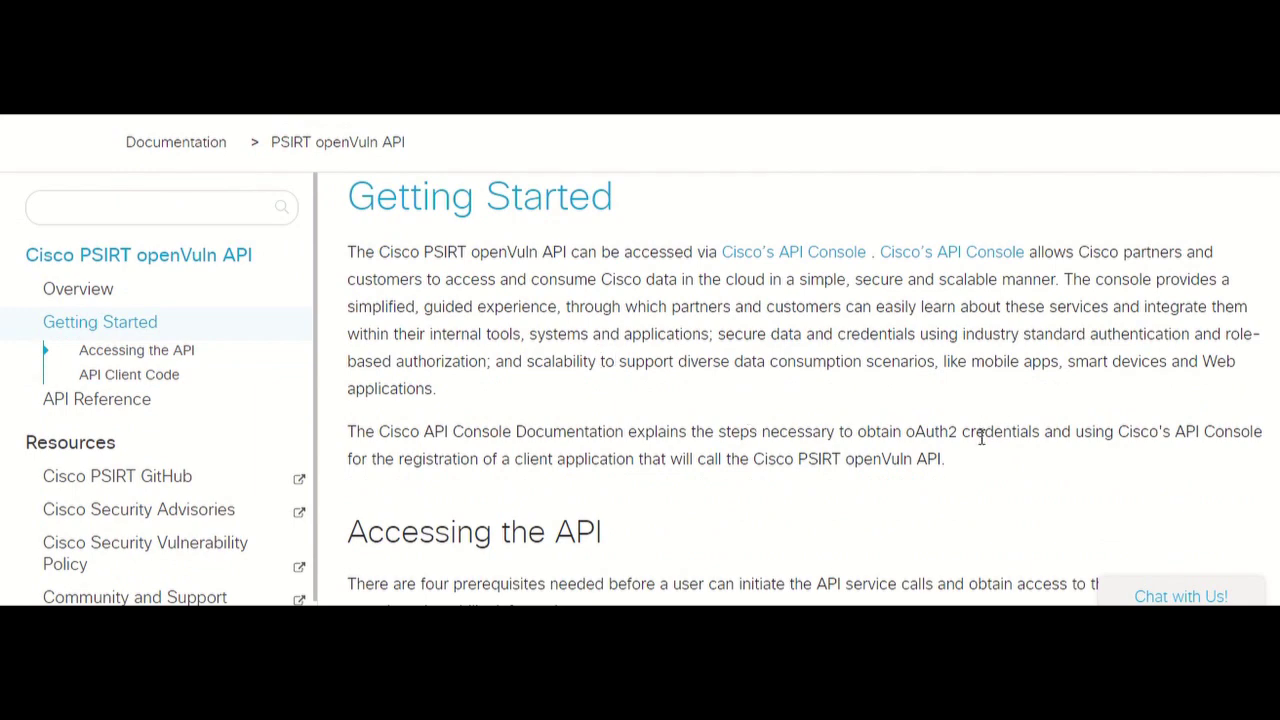
scroll(981, 438, "down", 1)
scroll(983, 447, "down", 1)
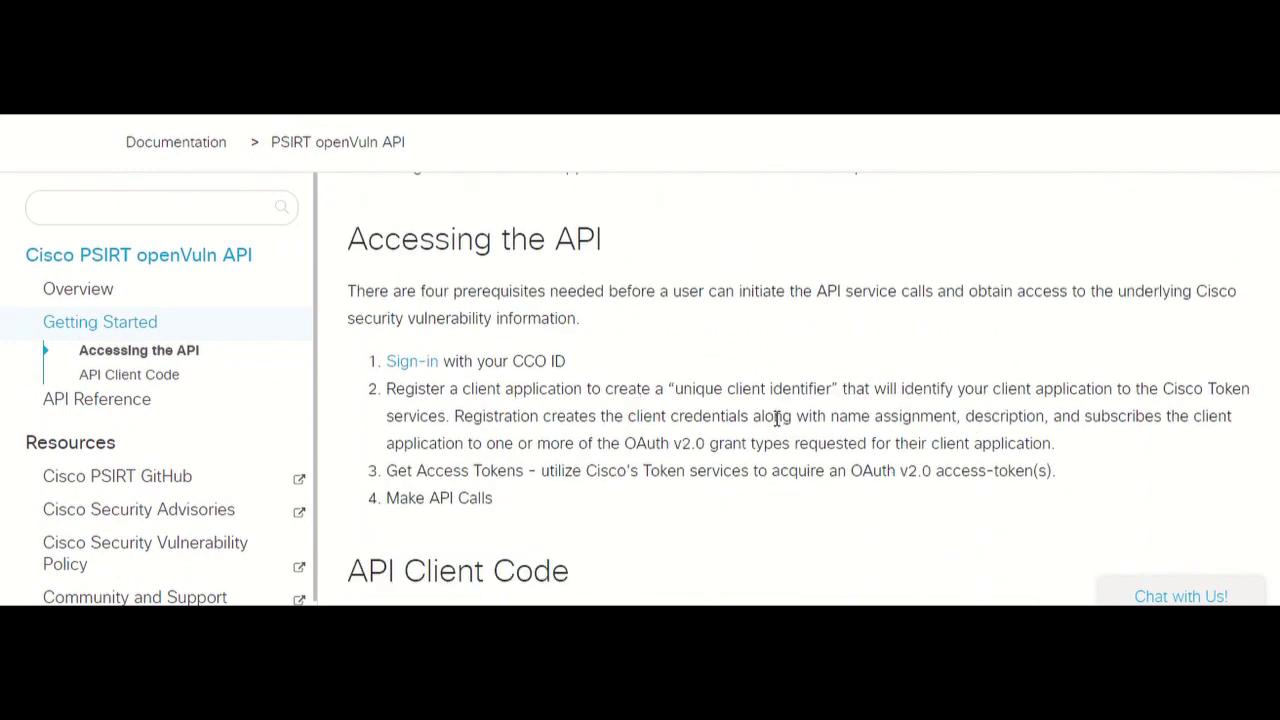
scroll(777, 418, "down", 5)
scroll(788, 431, "up", 4)
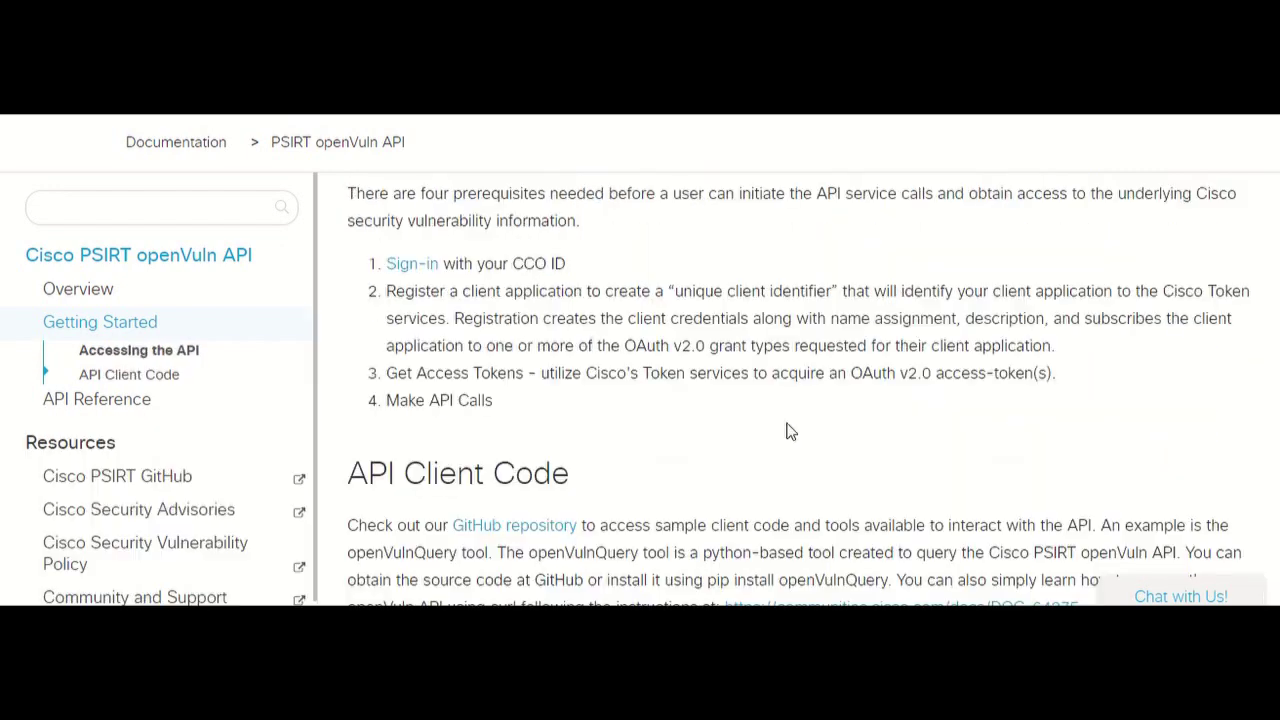
Examine the API Client Code section and the API Reference's advisory query examples and error responses
left_click(168, 377)
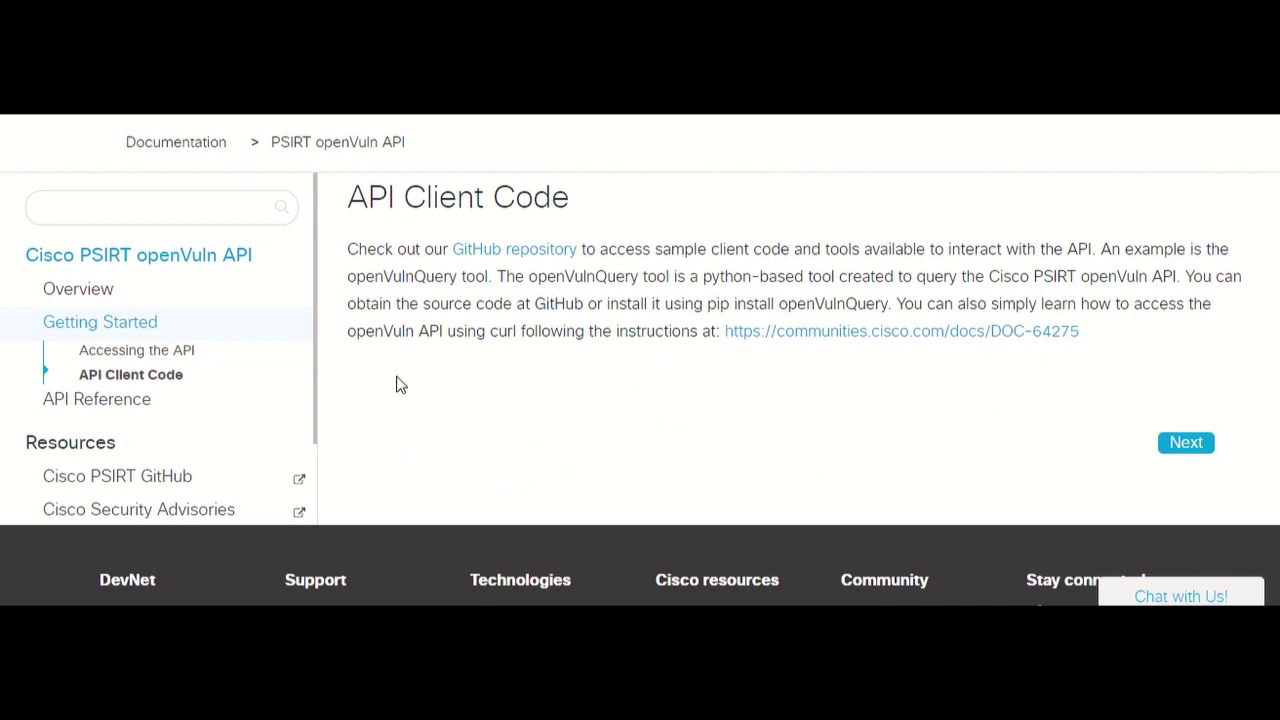
left_click(145, 402)
scroll(615, 330, "down", 4)
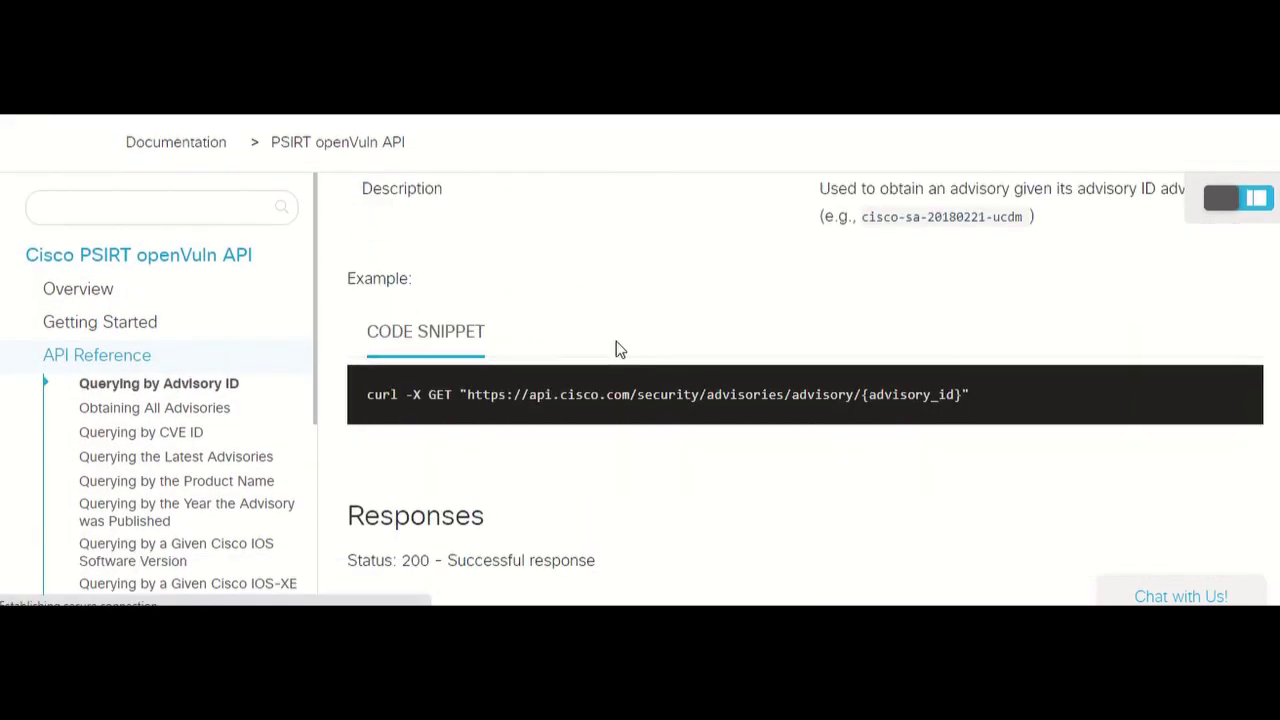
scroll(605, 355, "down", 8)
scroll(727, 370, "up", 3)
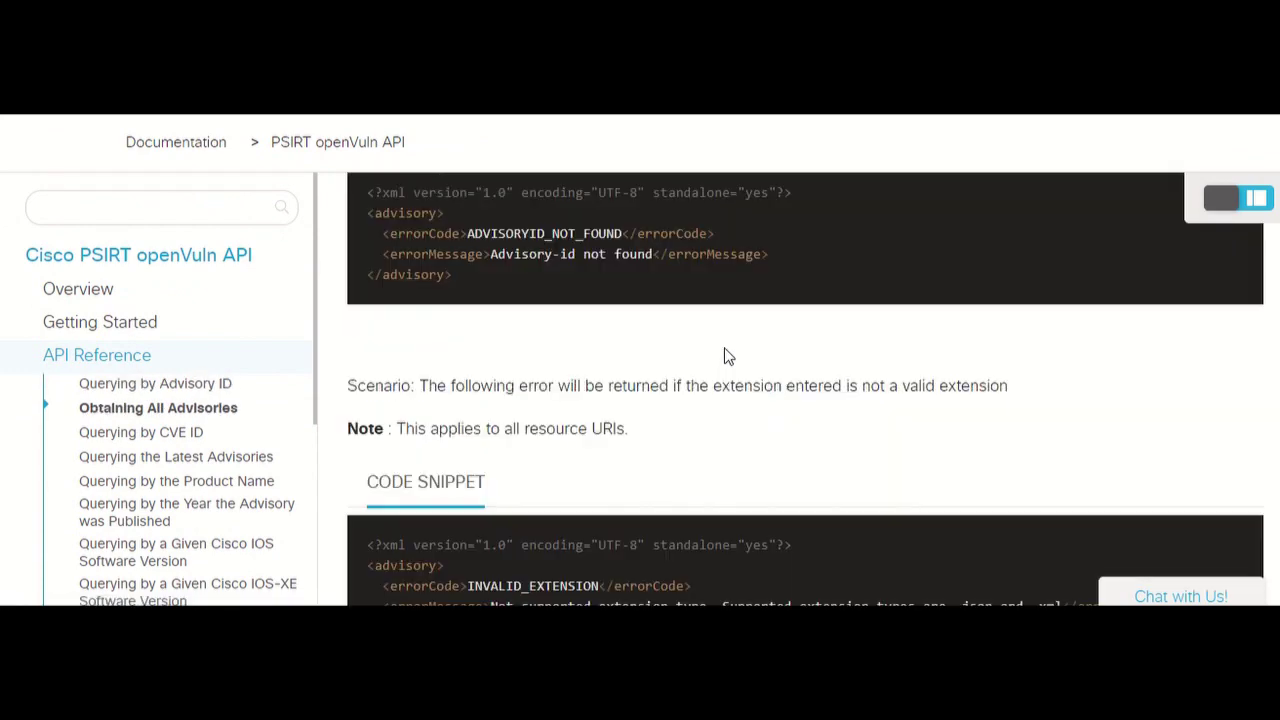
scroll(722, 355, "up", 10)
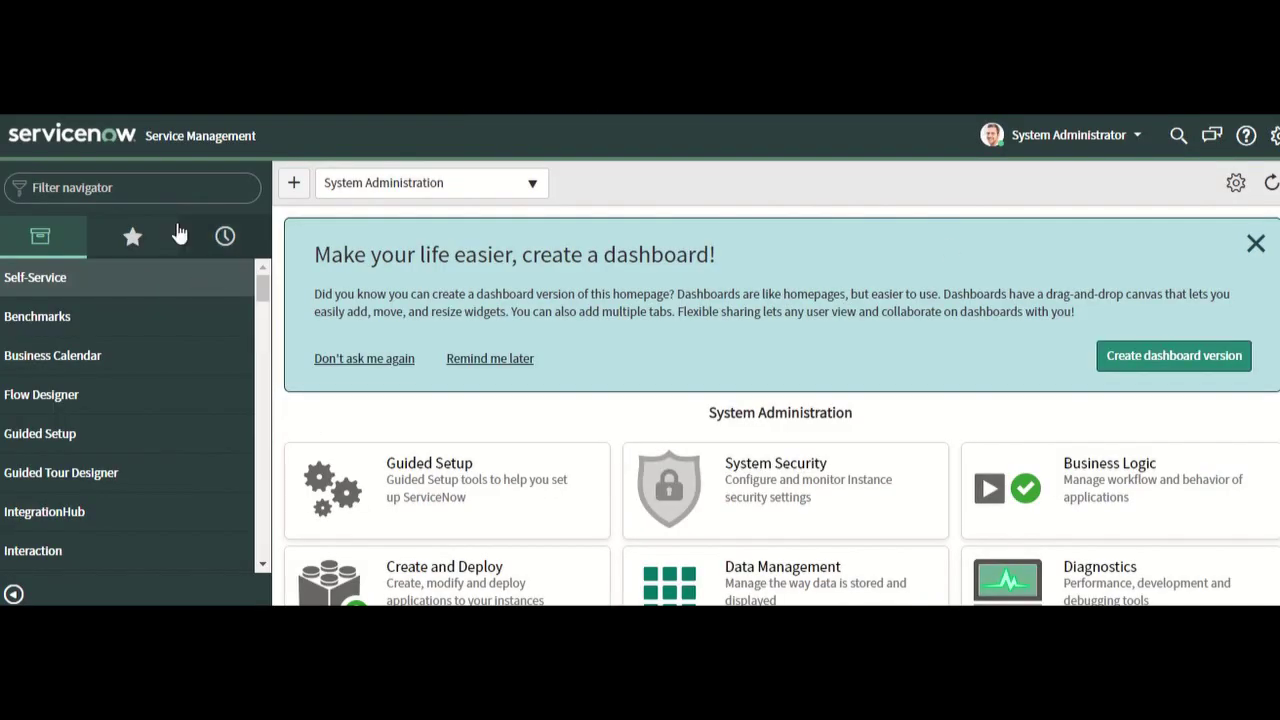
Switch to ServiceNow, filter the navigator for oAuth and open the Application Registry
left_click(171, 195)
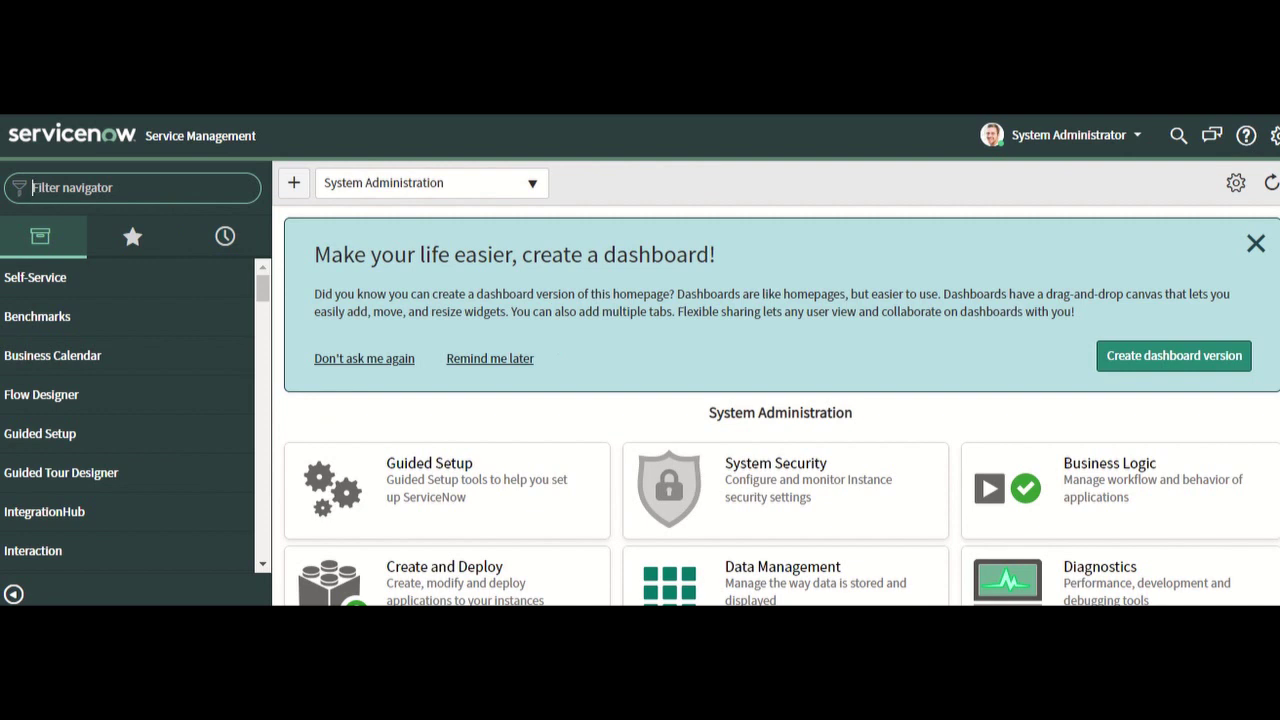
type("oAuth")
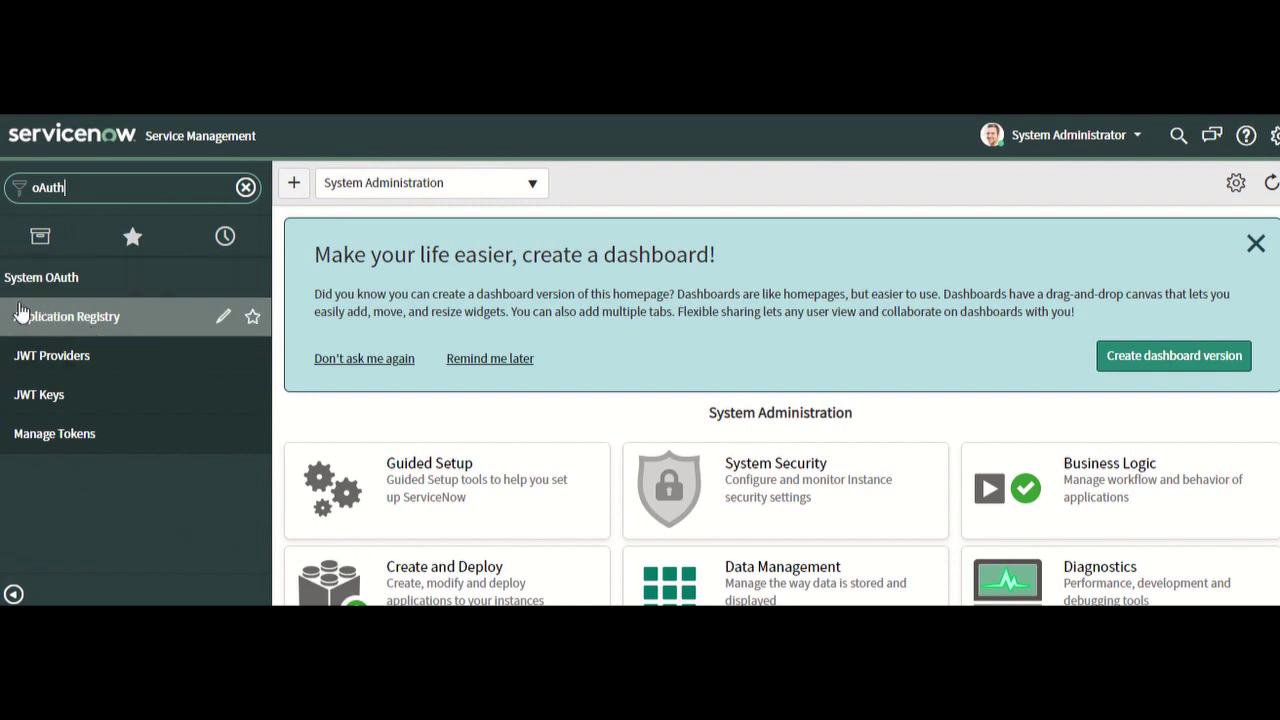
left_click(124, 322)
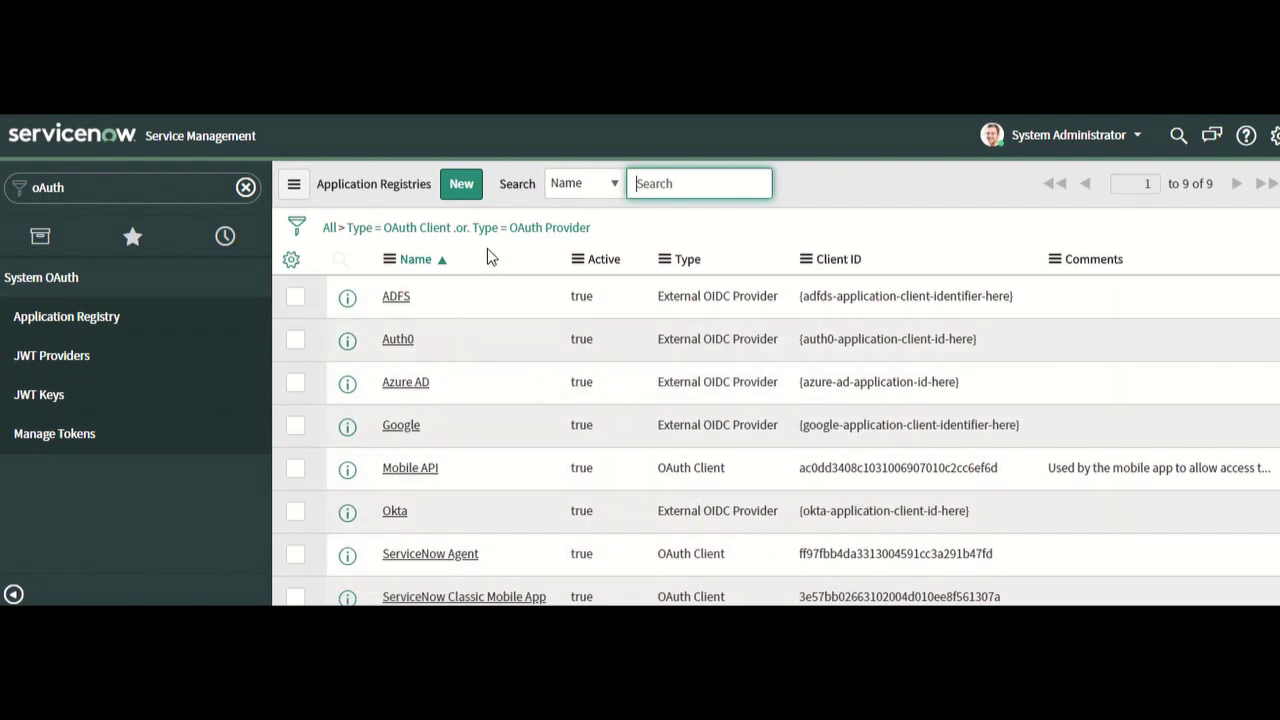
Create a new application registry record for connecting to a third party OAuth provider and name it GetVuln
left_click(461, 184)
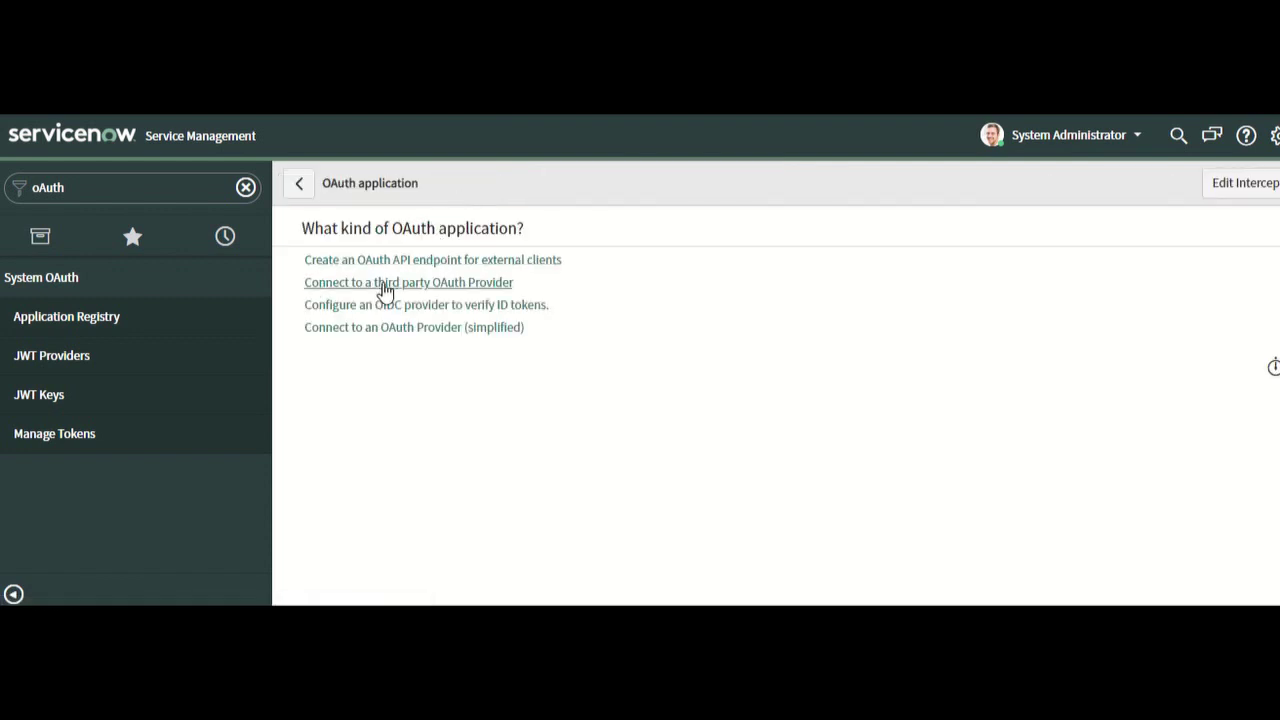
left_click(480, 285)
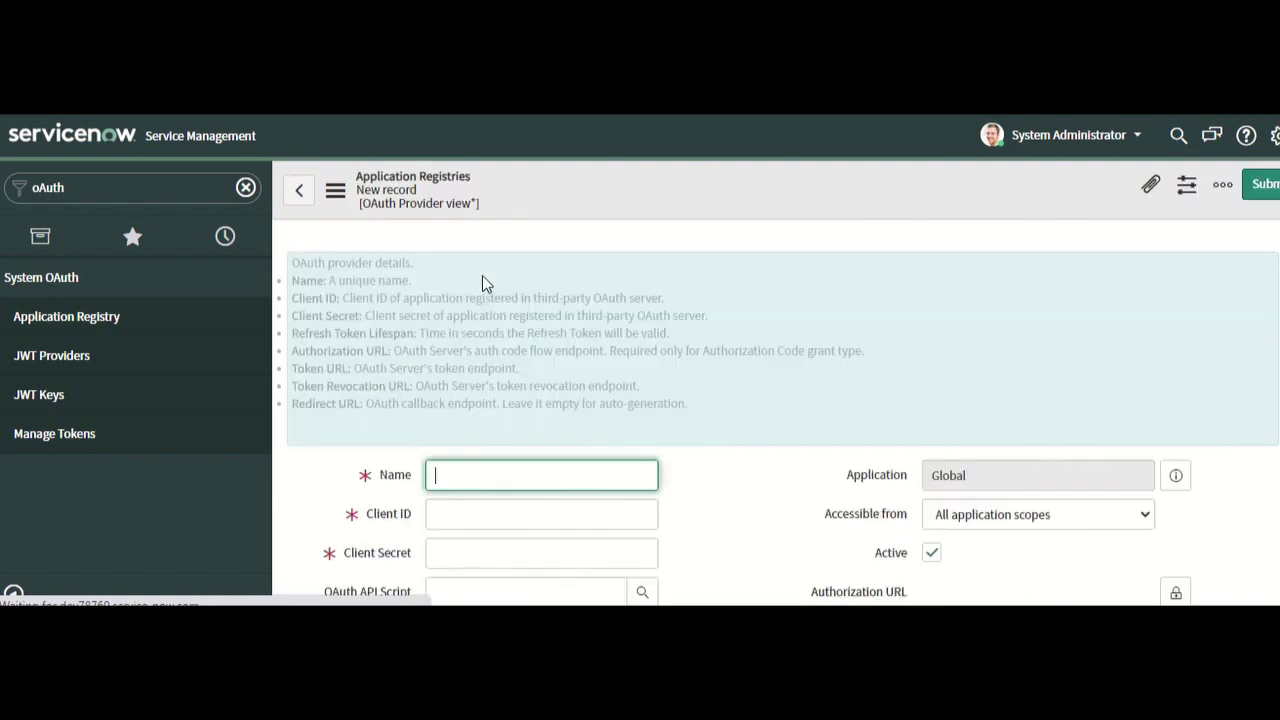
scroll(560, 310, "down", 2)
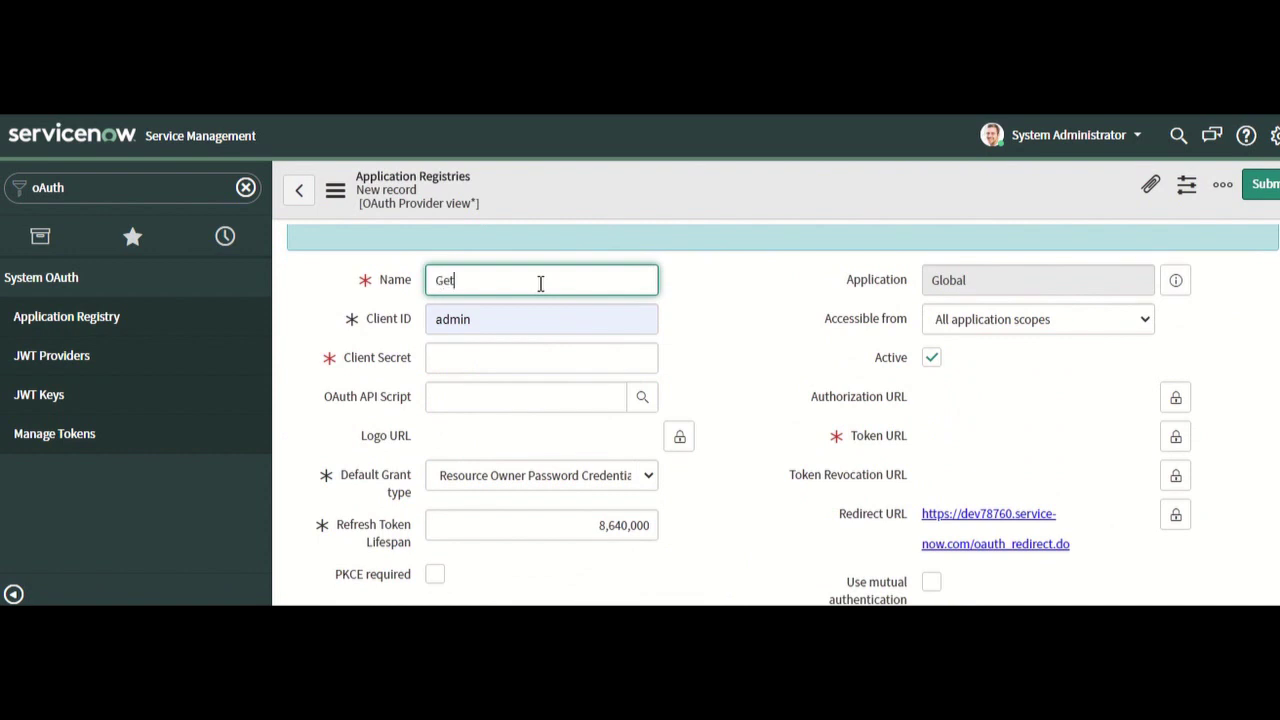
left_click(540, 283)
type("GetVuln")
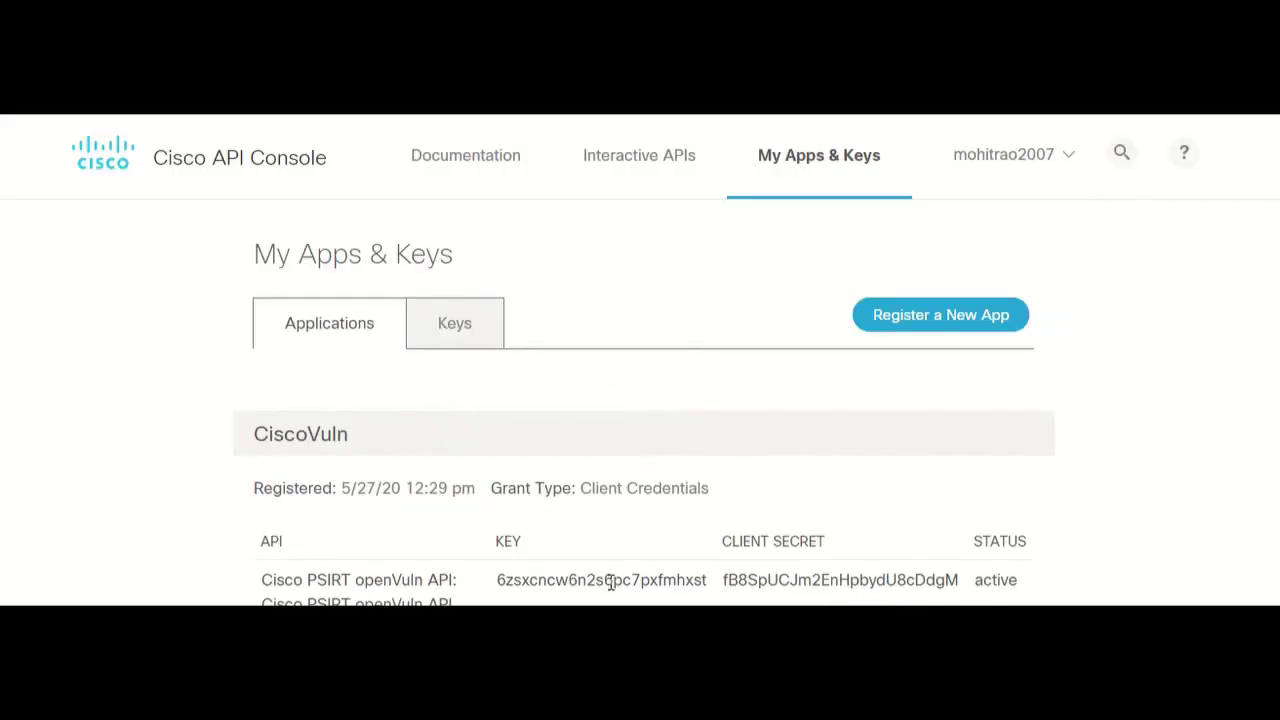
Copy the CiscoVuln app's key from the Cisco API Console and set it as the Client ID in ServiceNow, replacing the prefilled entry
double_click(611, 583)
key("ctrl+c")
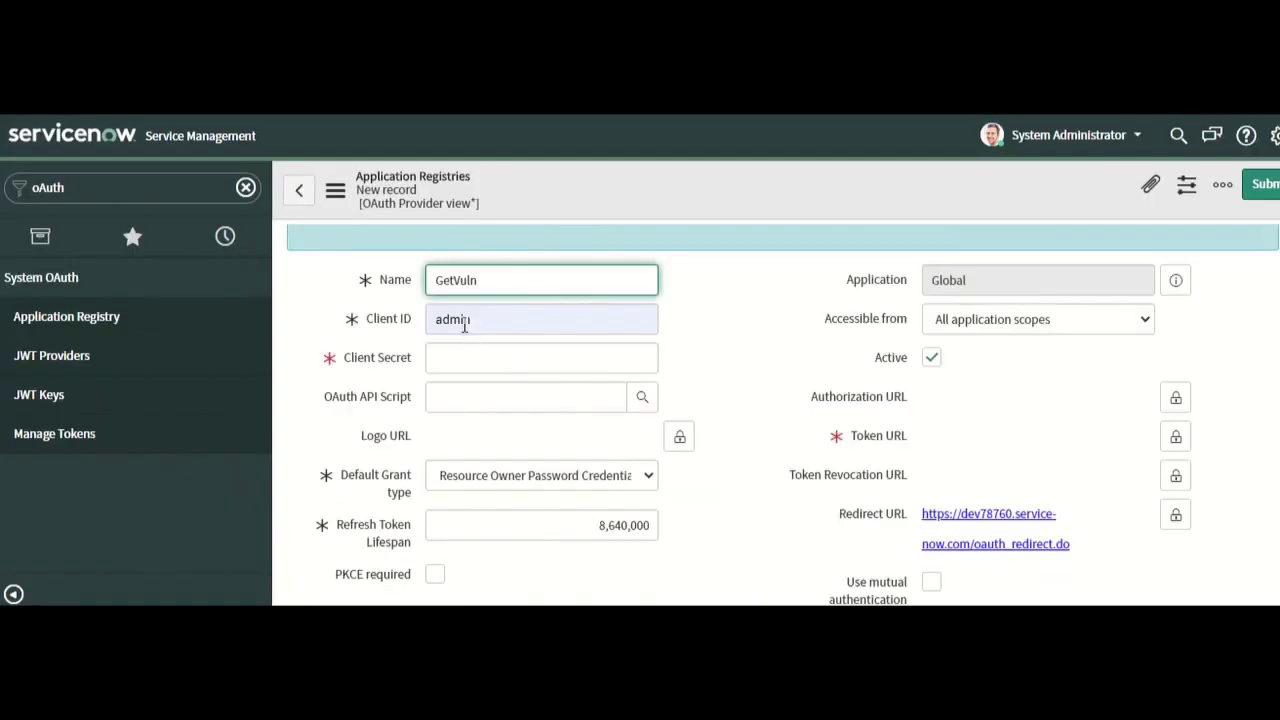
left_click(463, 315)
scroll(457, 318, "up", 1)
key("ctrl+v")
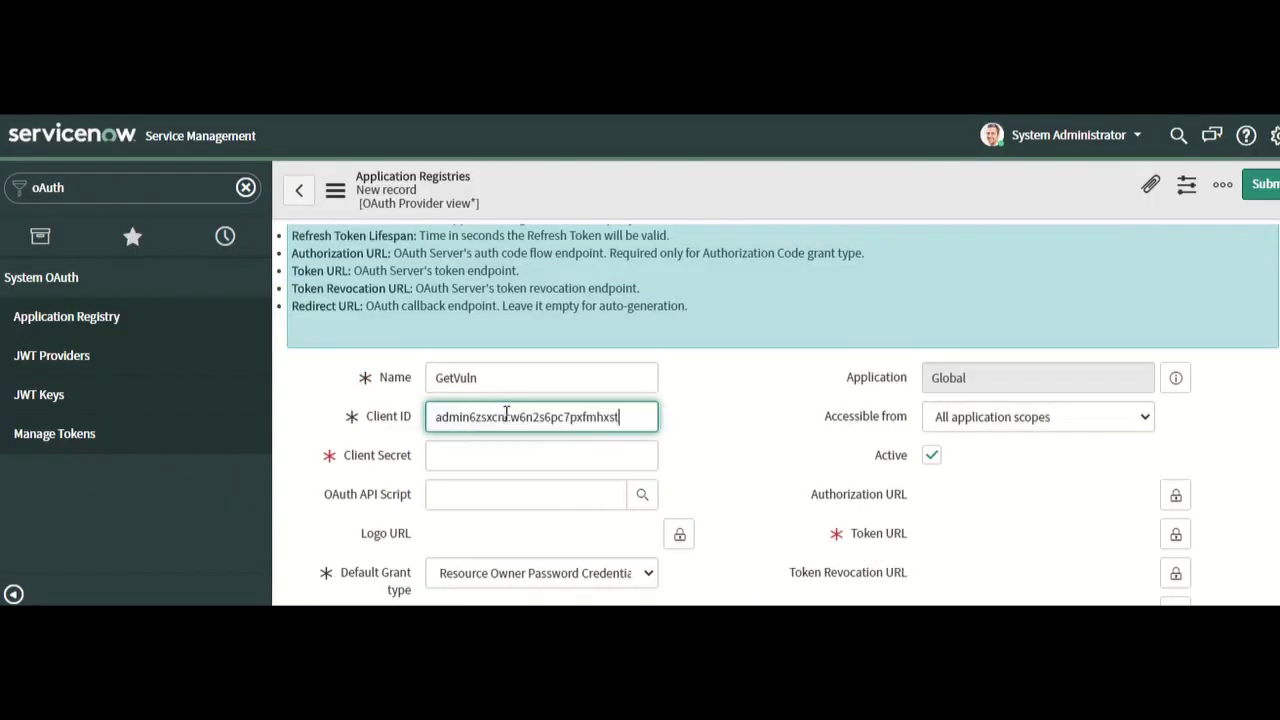
double_click(505, 416)
key("ctrl+v")
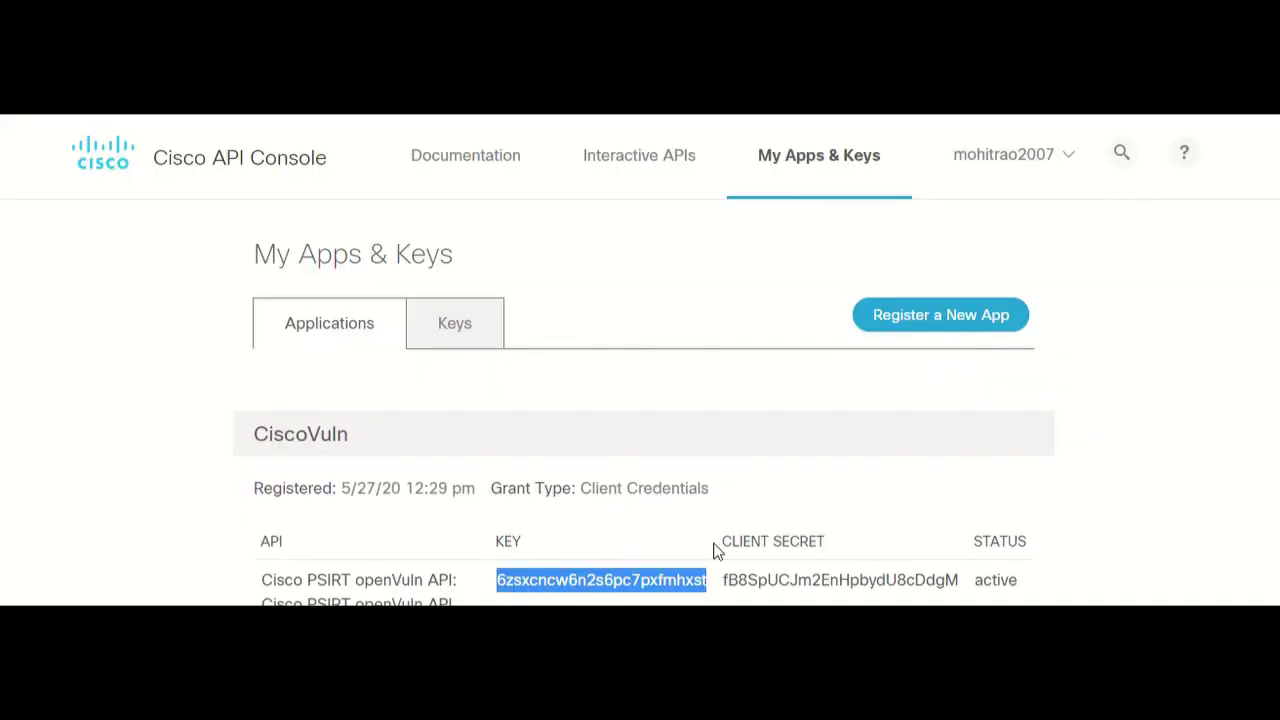
Copy the CiscoVuln app's client secret from the Cisco API Console into the Client Secret field in ServiceNow
double_click(740, 578)
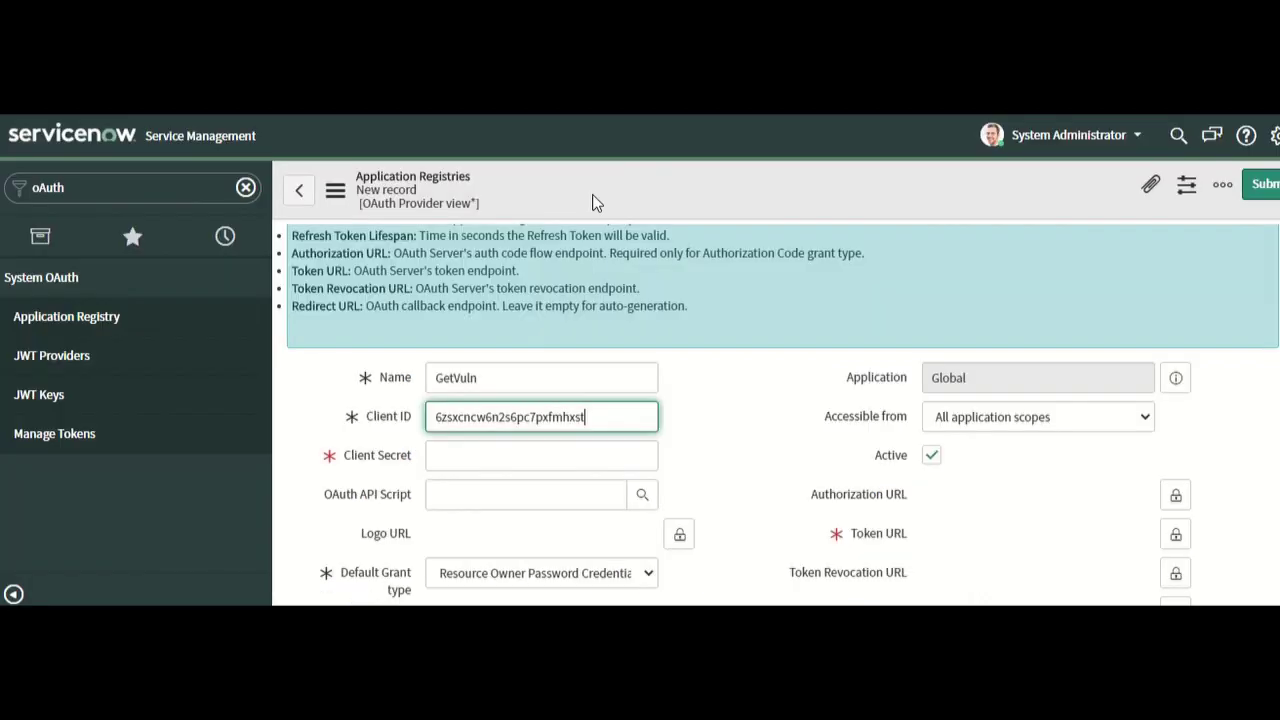
left_click(520, 449)
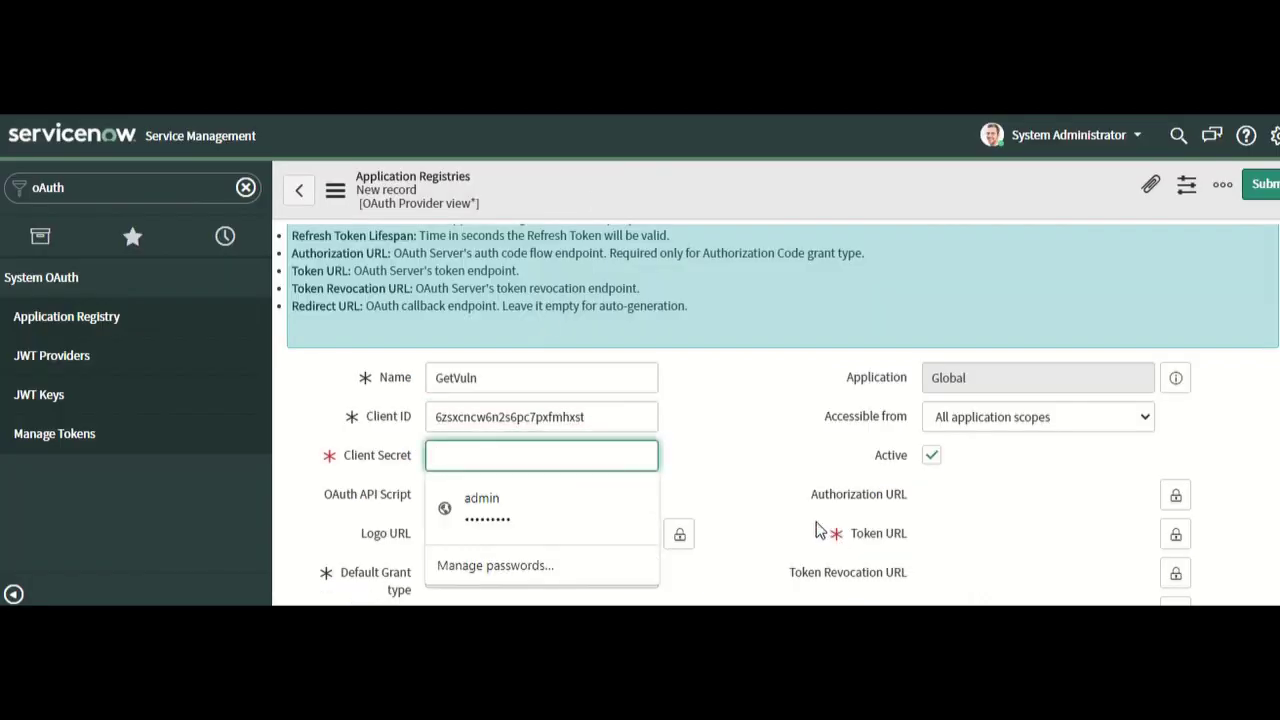
key("ctrl+v")
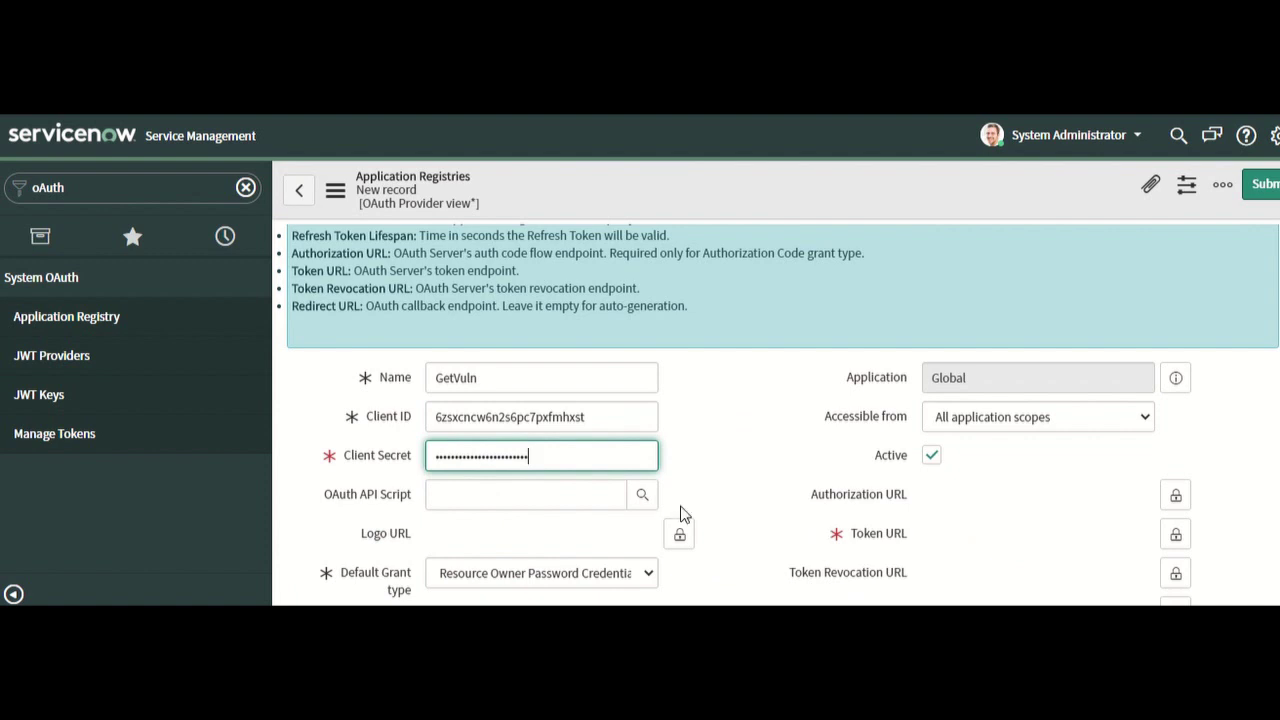
Set the GetVuln record's default grant type to Client Credentials
scroll(774, 412, "down", 1)
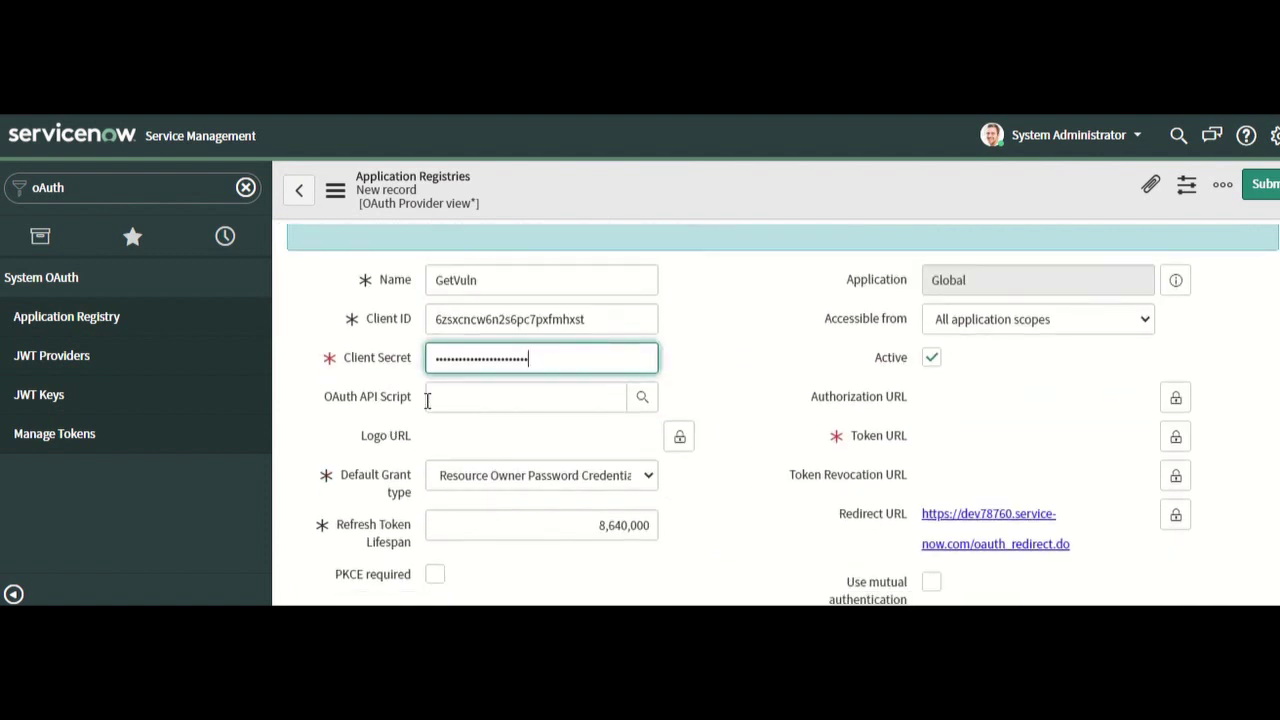
left_click(480, 484)
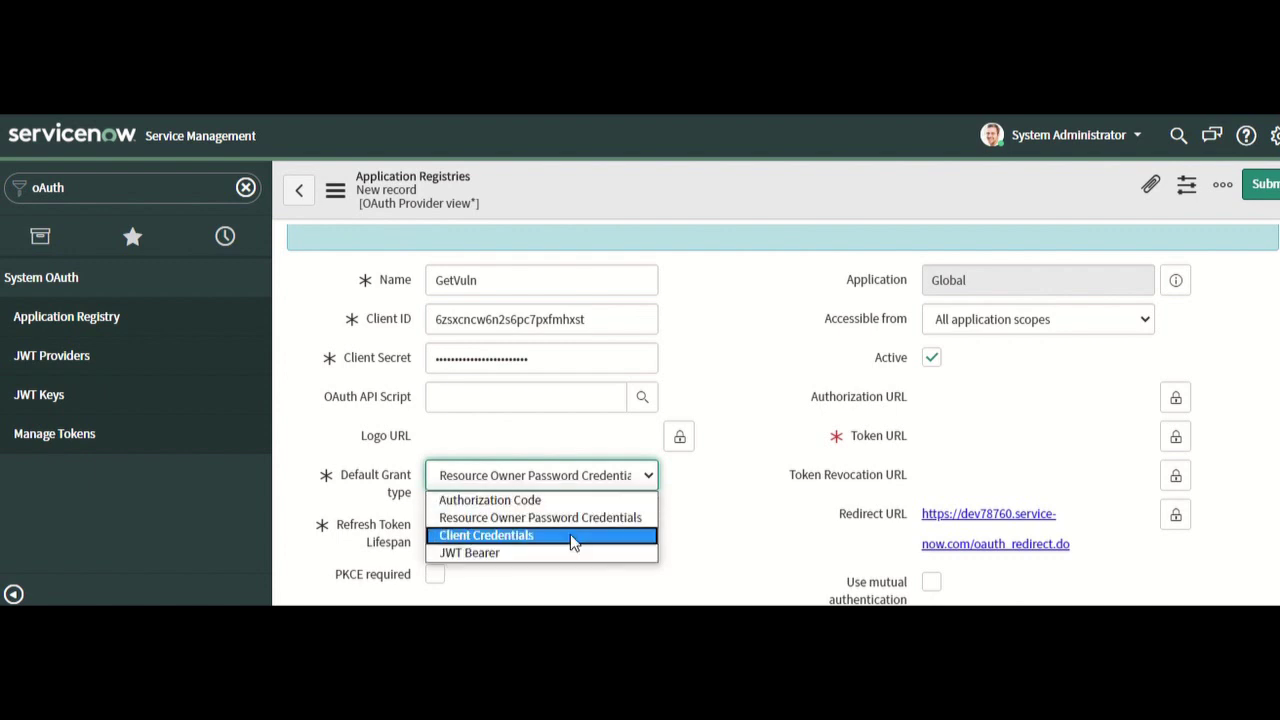
left_click(570, 535)
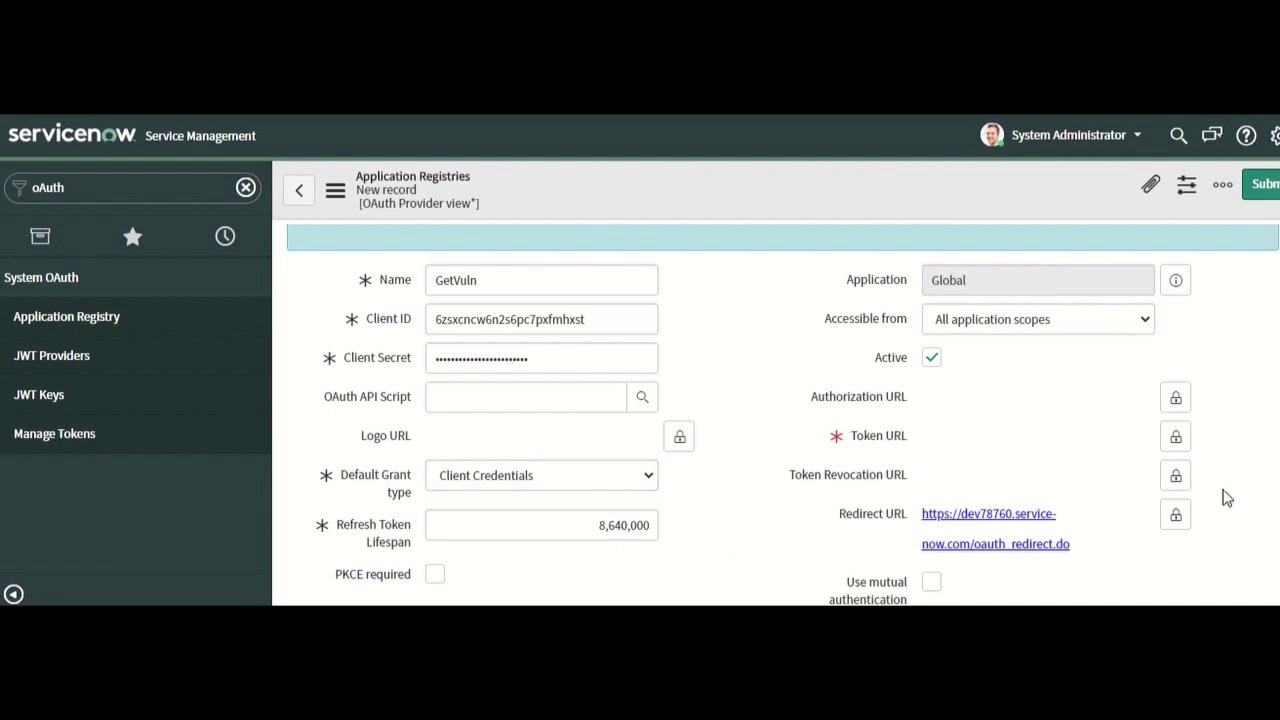
left_click(1175, 440)
left_click(1052, 434)
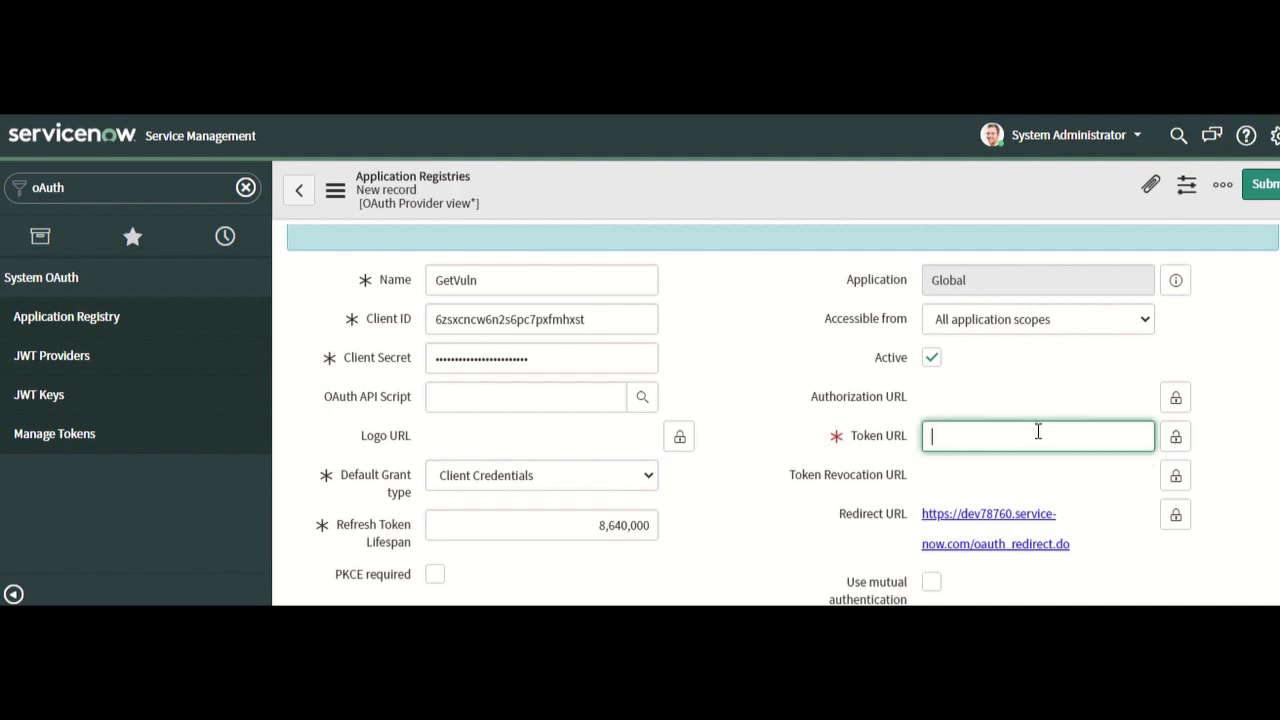
key("ctrl+v")
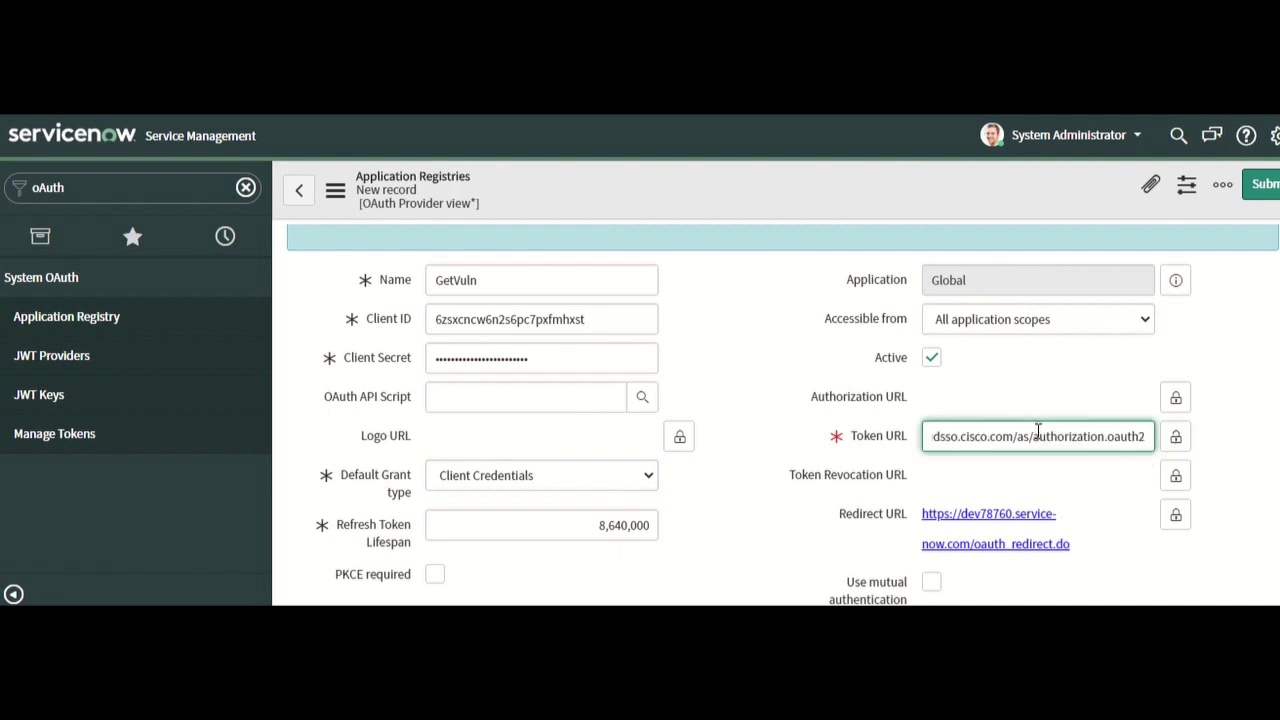
left_click_drag(1024, 431, 878, 432)
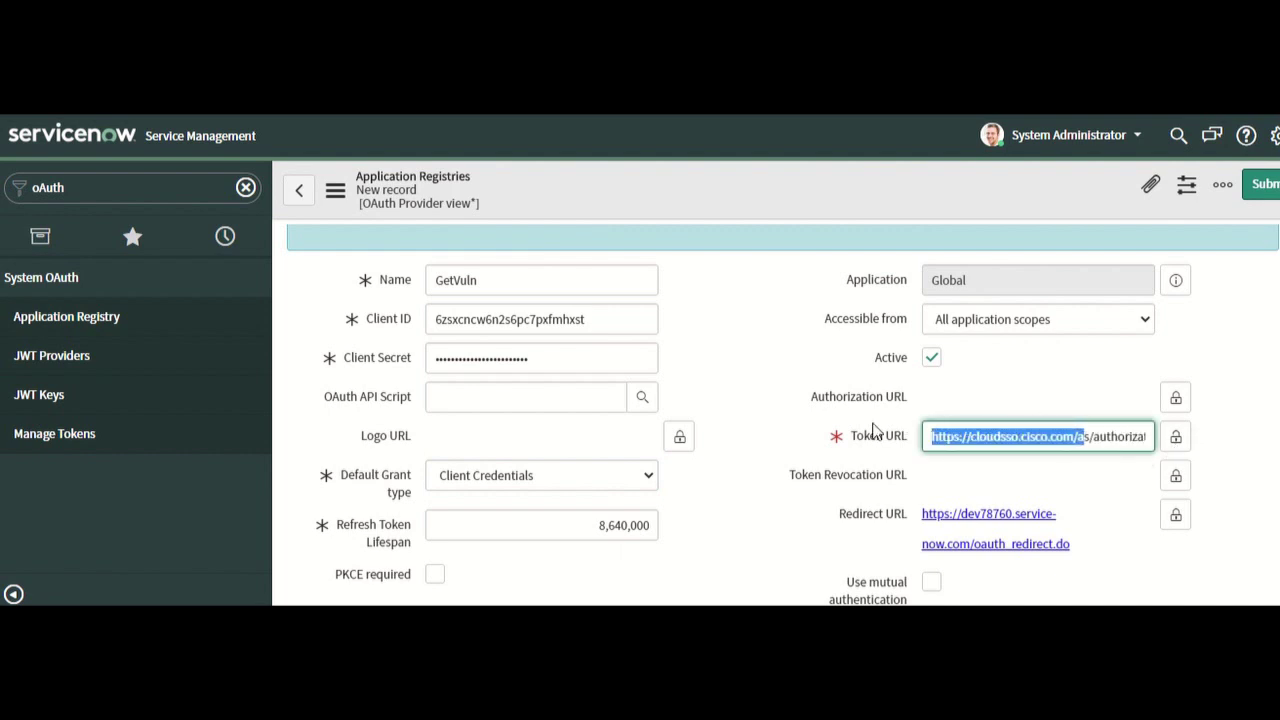
left_click(1173, 440)
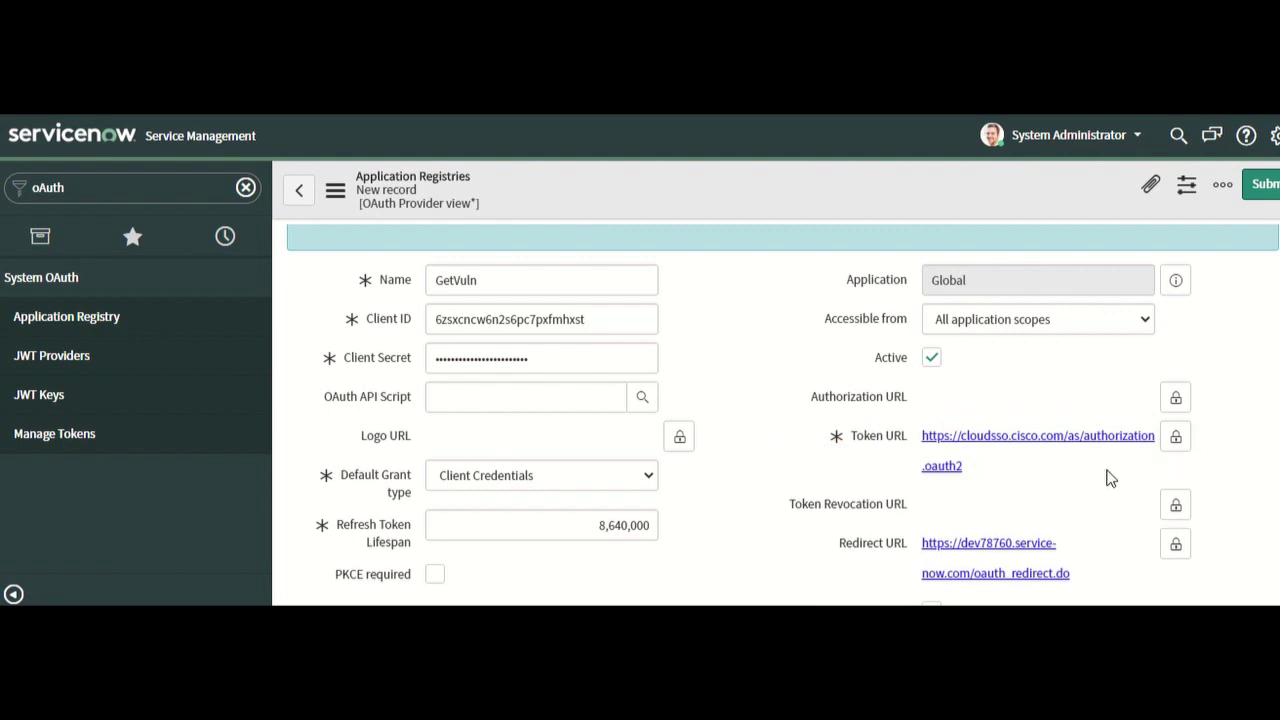
scroll(1108, 477, "down", 1)
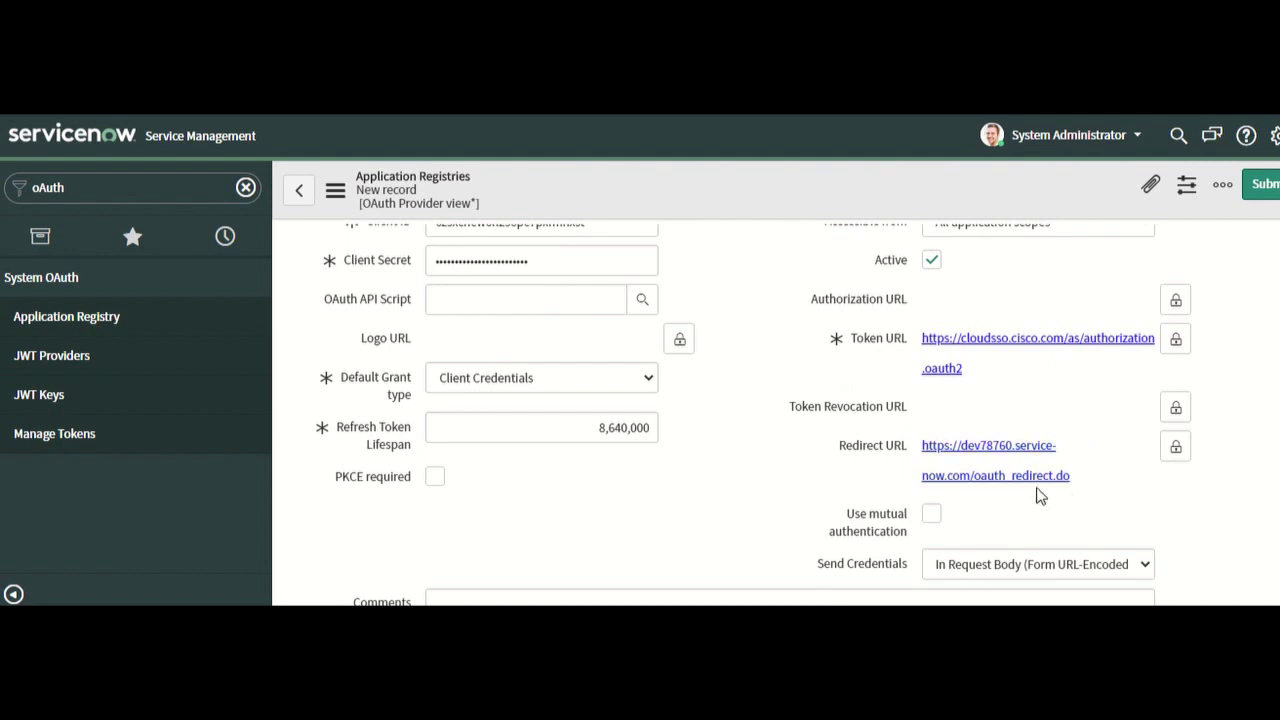
left_click(1252, 190)
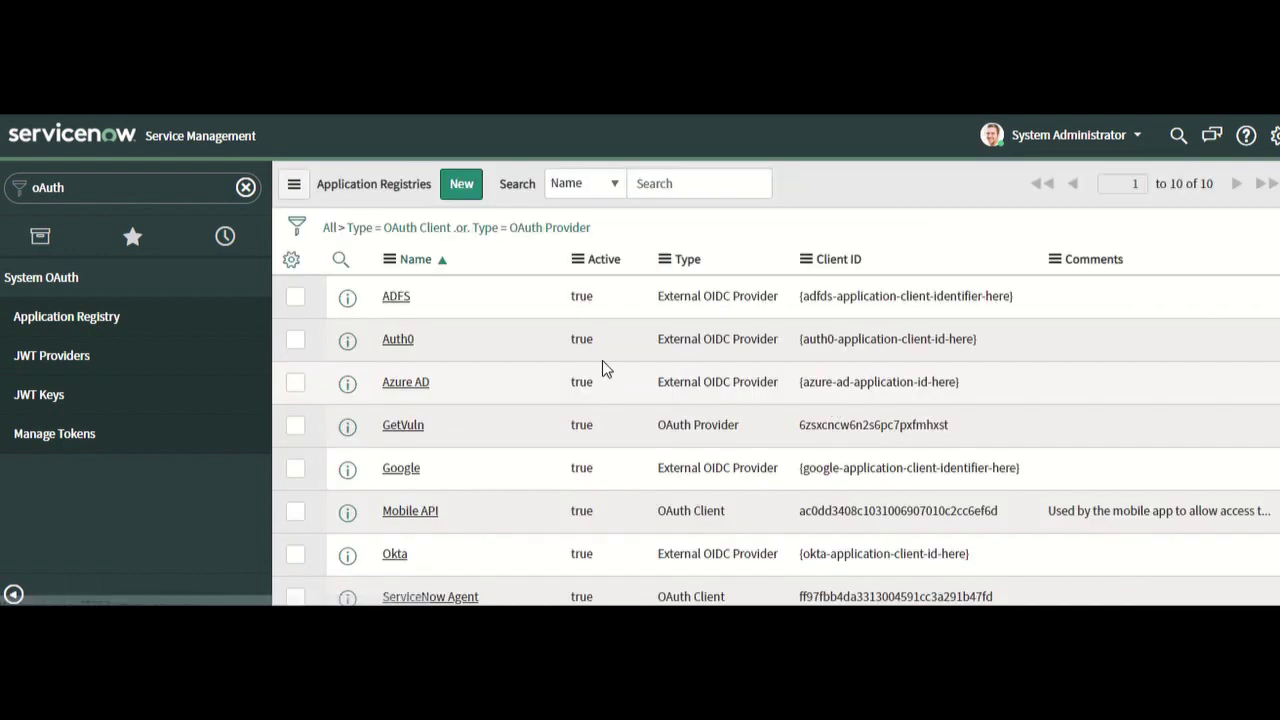
left_click(1048, 411)
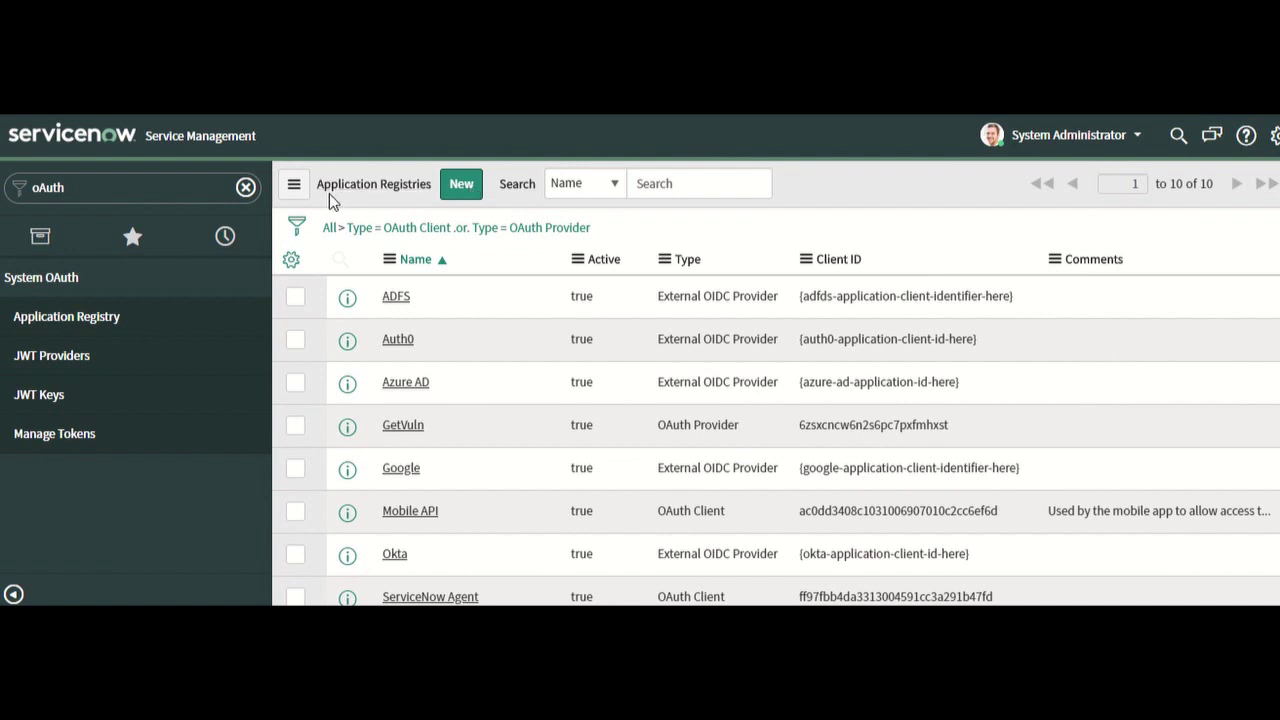
Filter the navigator for REST M, open REST Message and create a new record named GetVuln
left_click(246, 187)
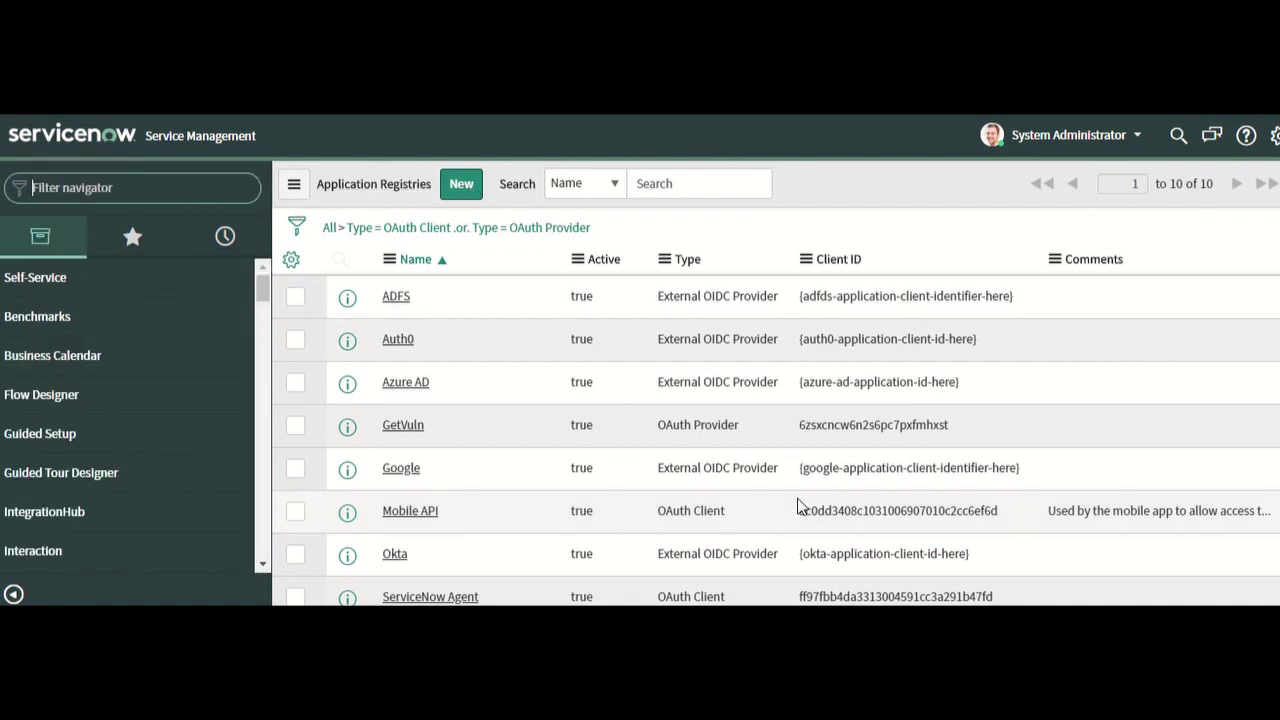
type("RE")
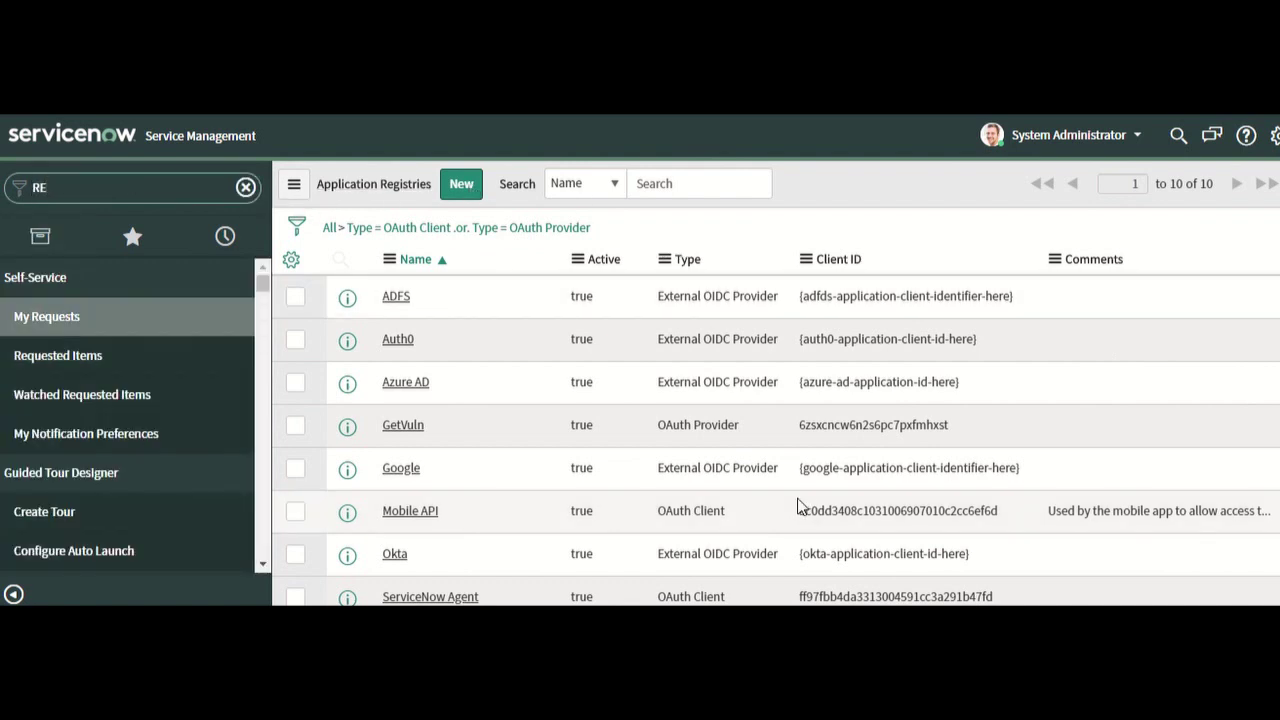
type("ST")
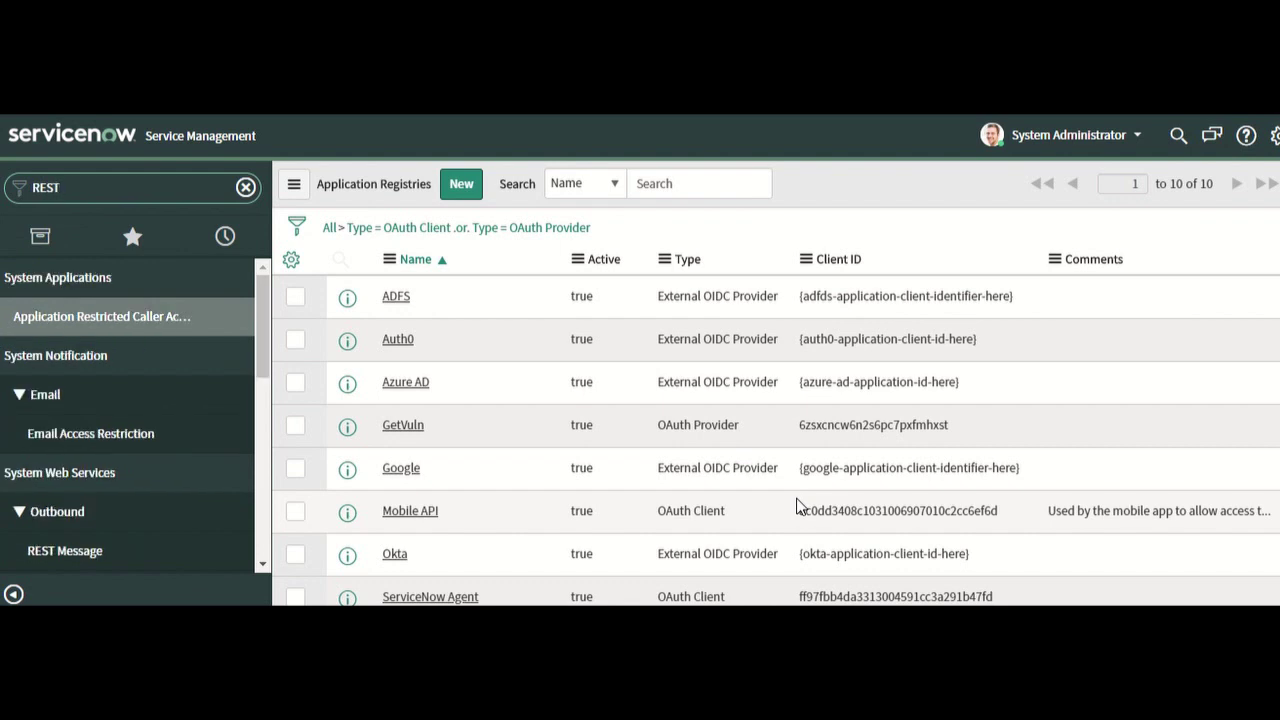
type(" M")
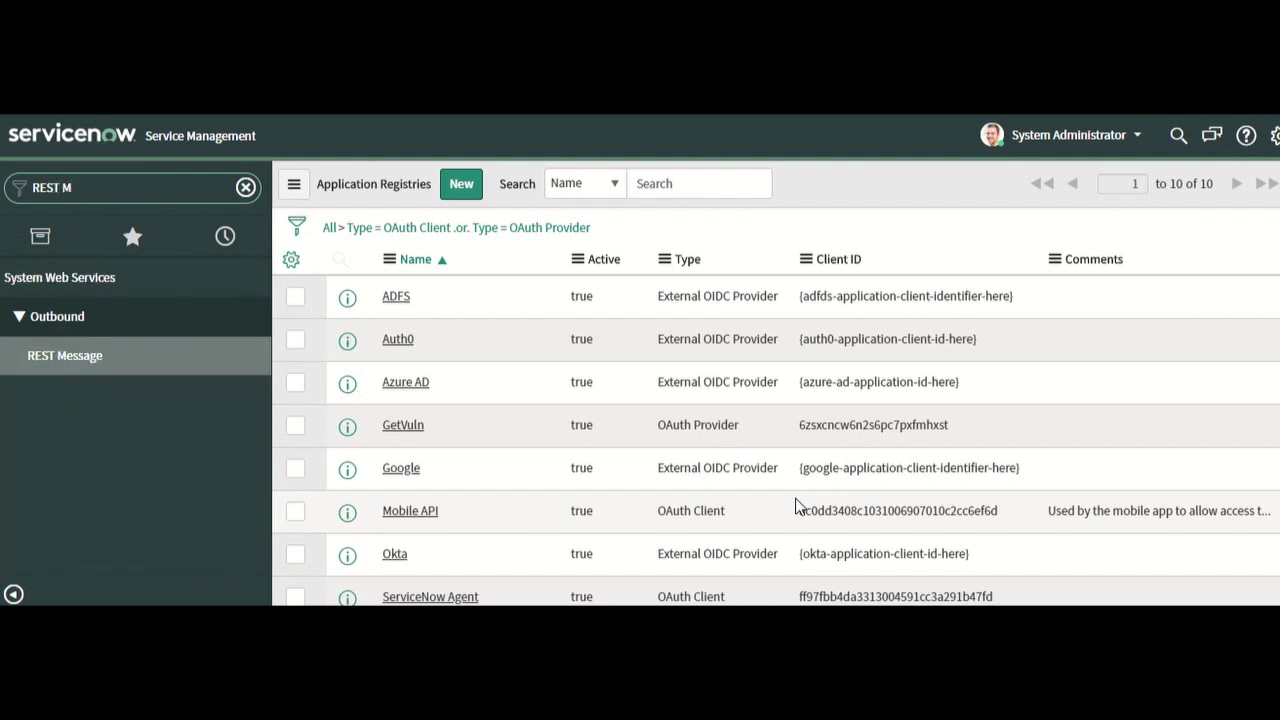
left_click(114, 355)
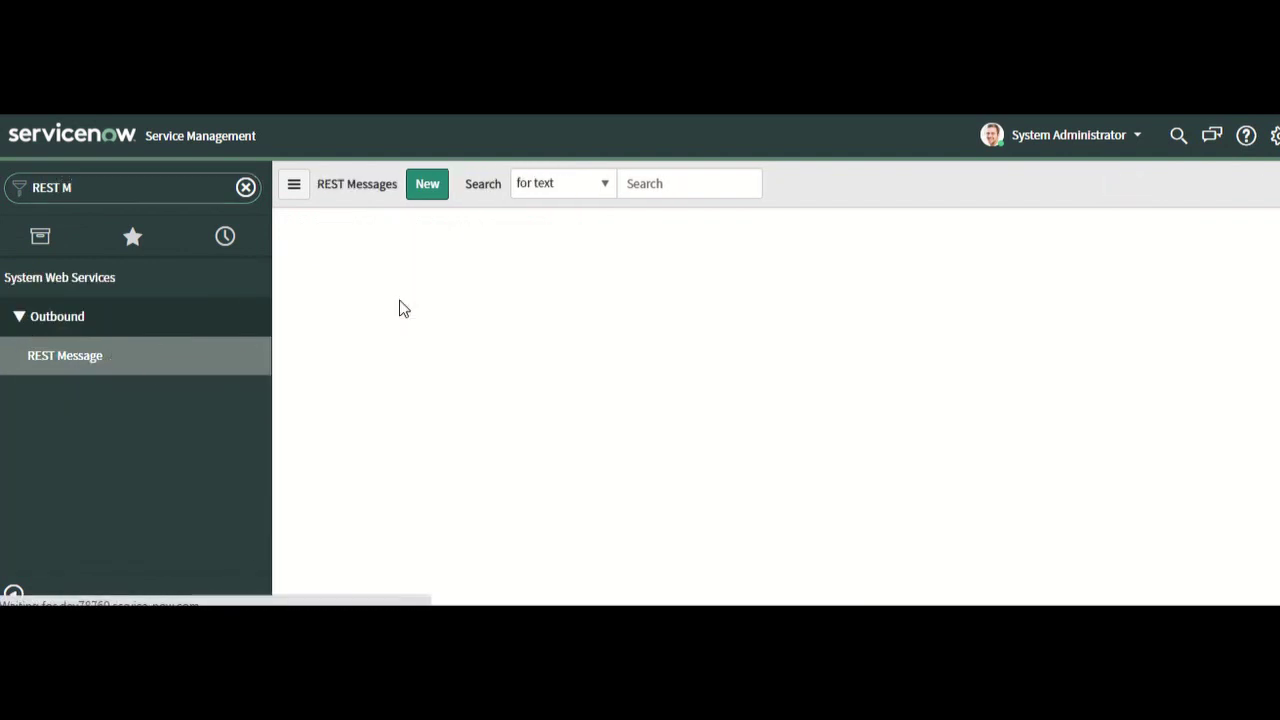
left_click(428, 186)
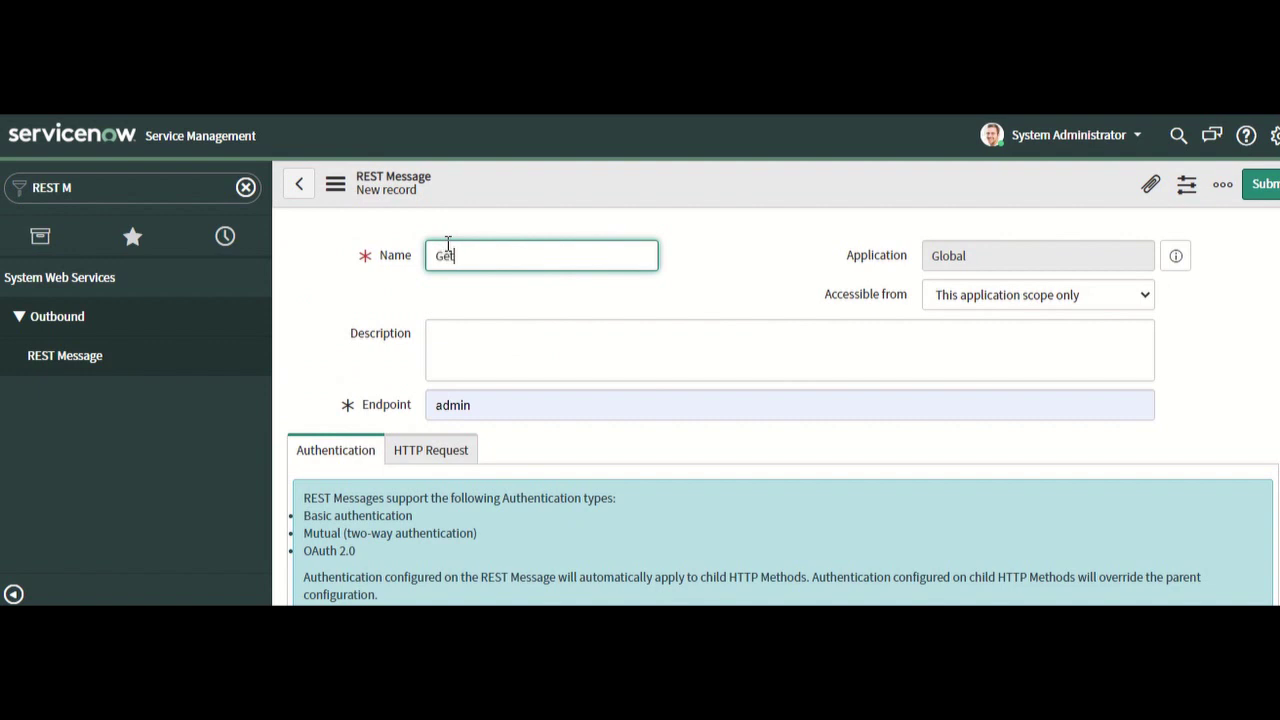
type("GetVuln")
left_click(476, 405)
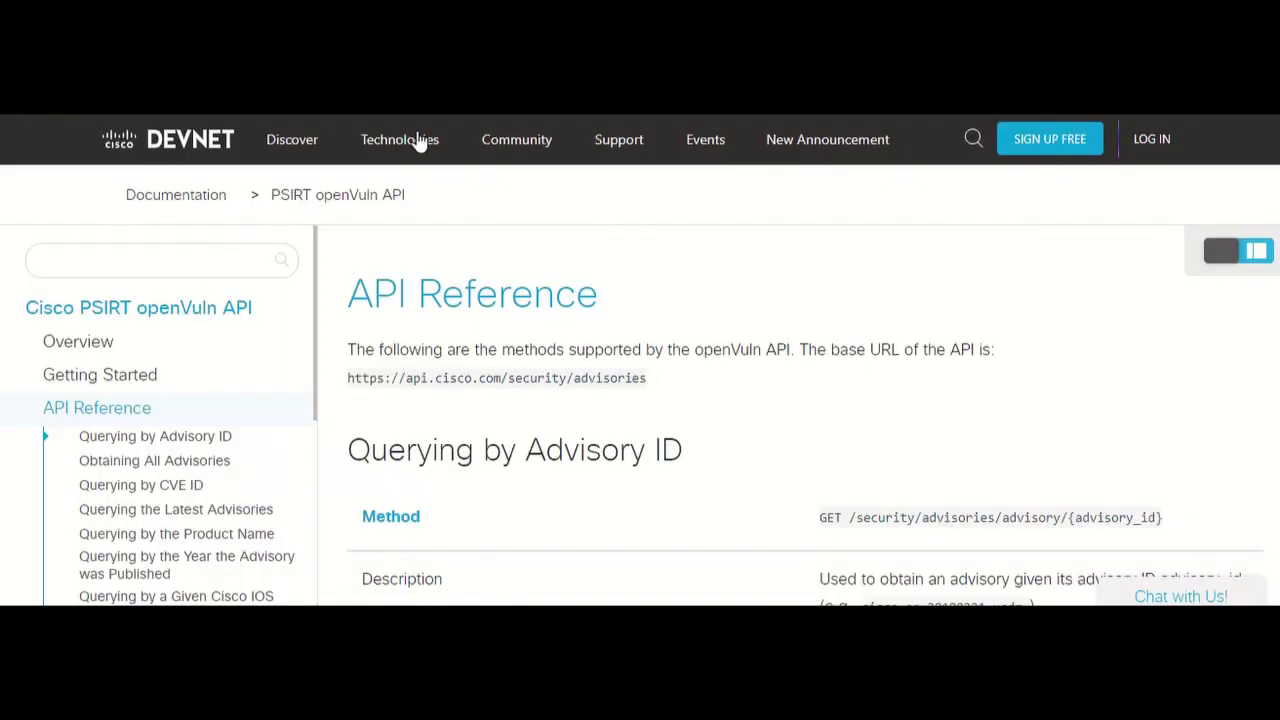
scroll(663, 429, "down", 6)
scroll(675, 432, "down", 2)
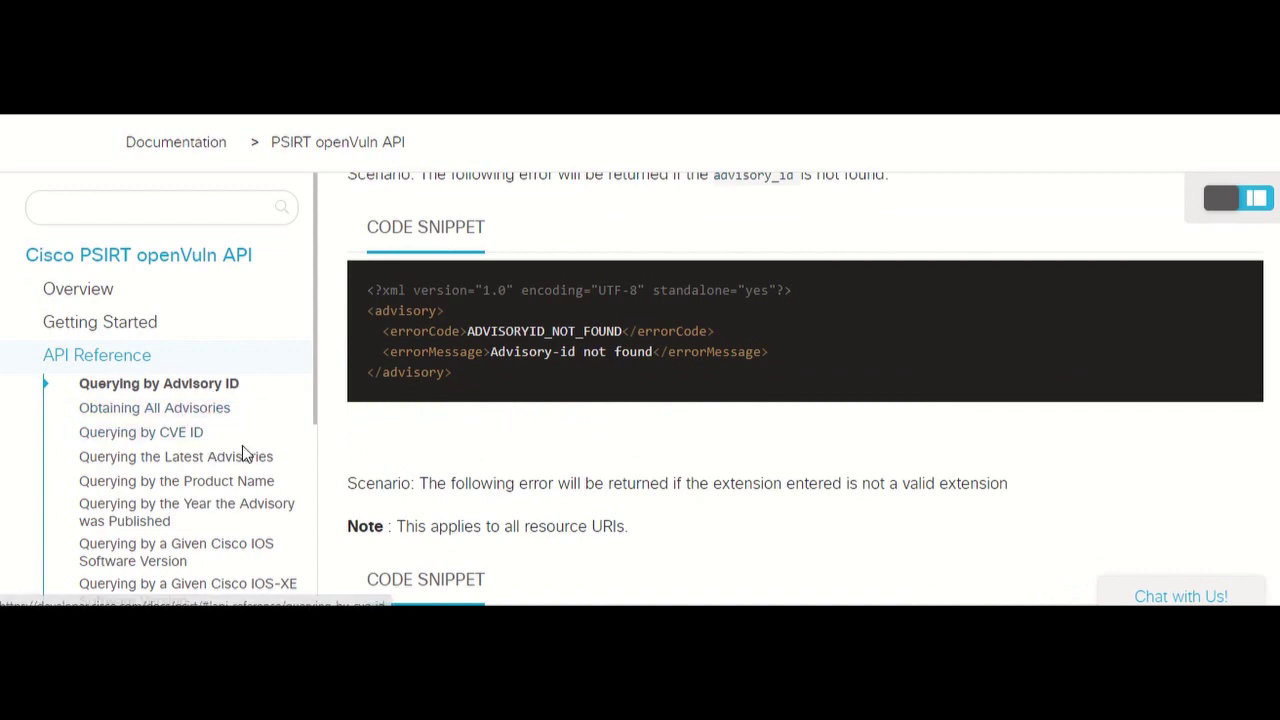
left_click(268, 456)
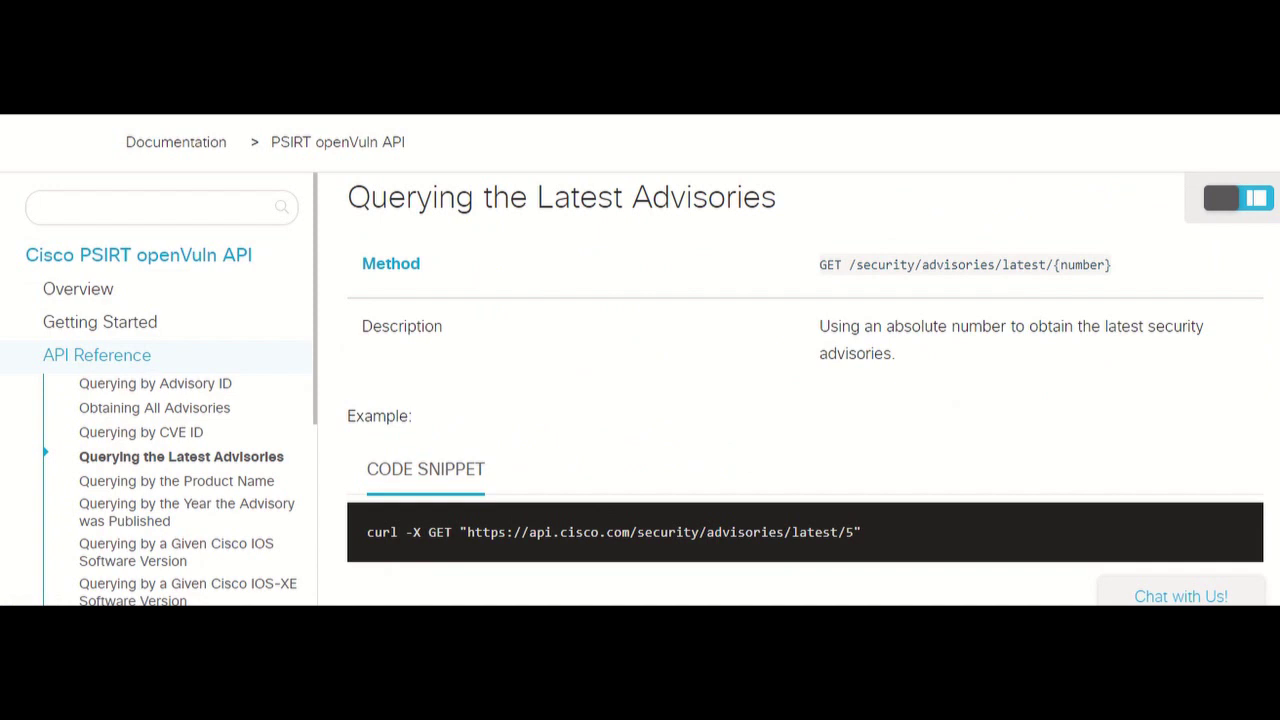
right_click(350, 530)
left_click(414, 447)
key("alt+Tab")
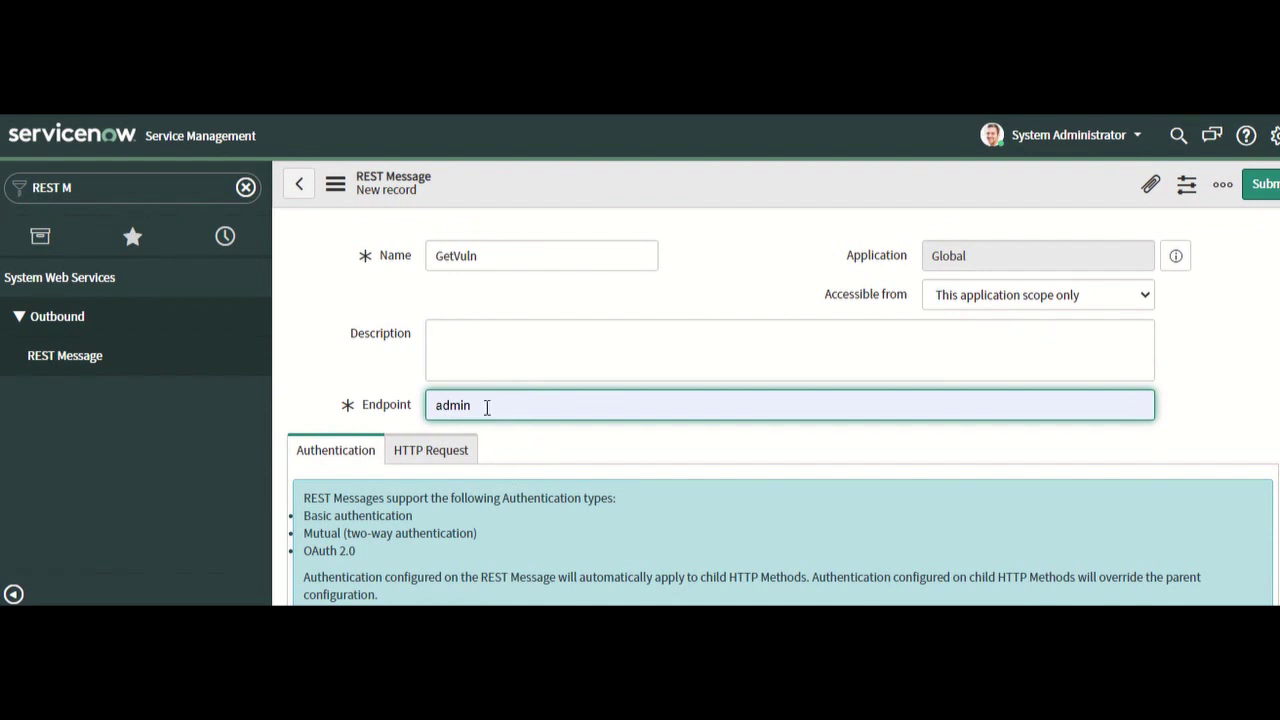
key("ctrl+v")
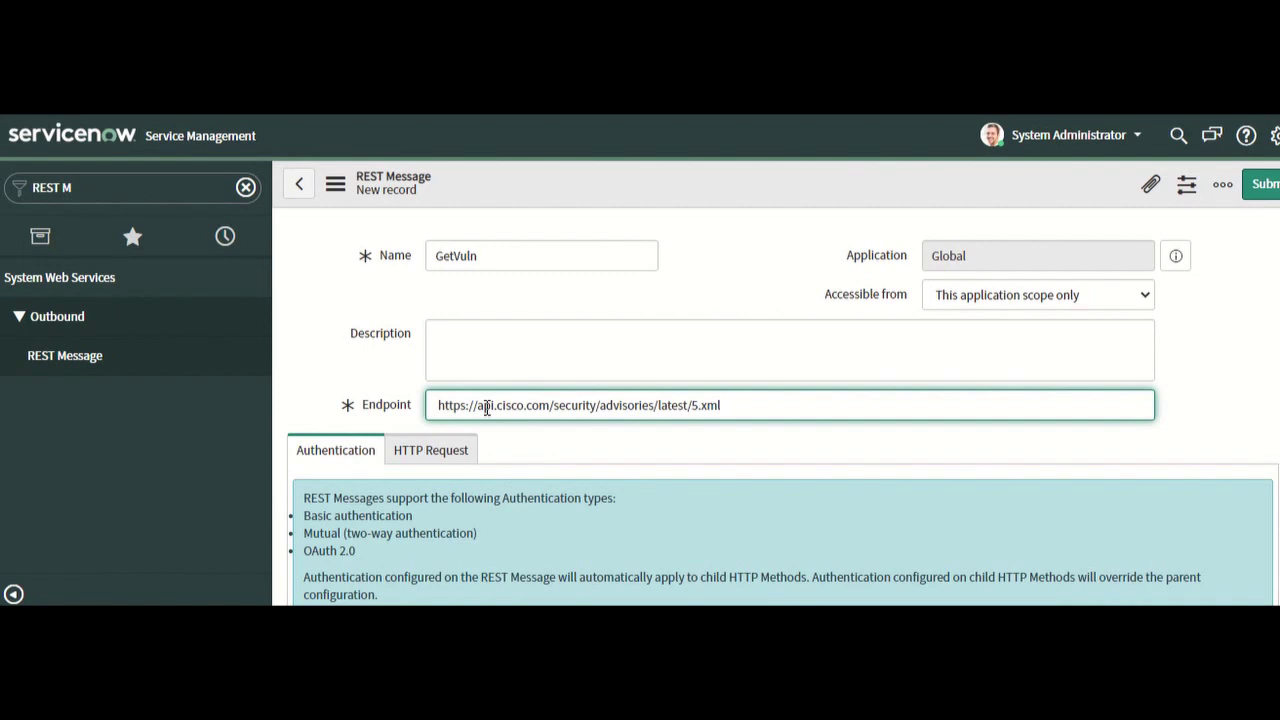
Set the REST message's authentication type to OAuth 2.0 with the GetVuln default_profile OAuth profile and submit the record
scroll(550, 413, "down", 3)
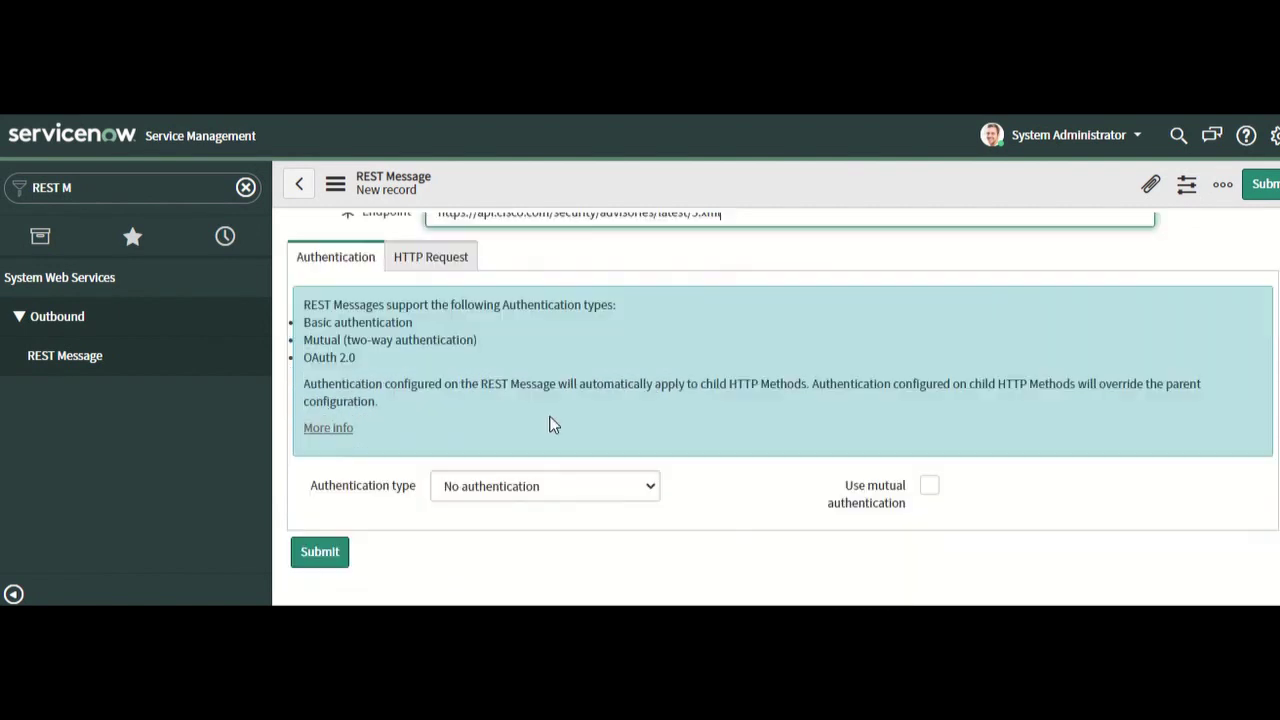
left_click(538, 395)
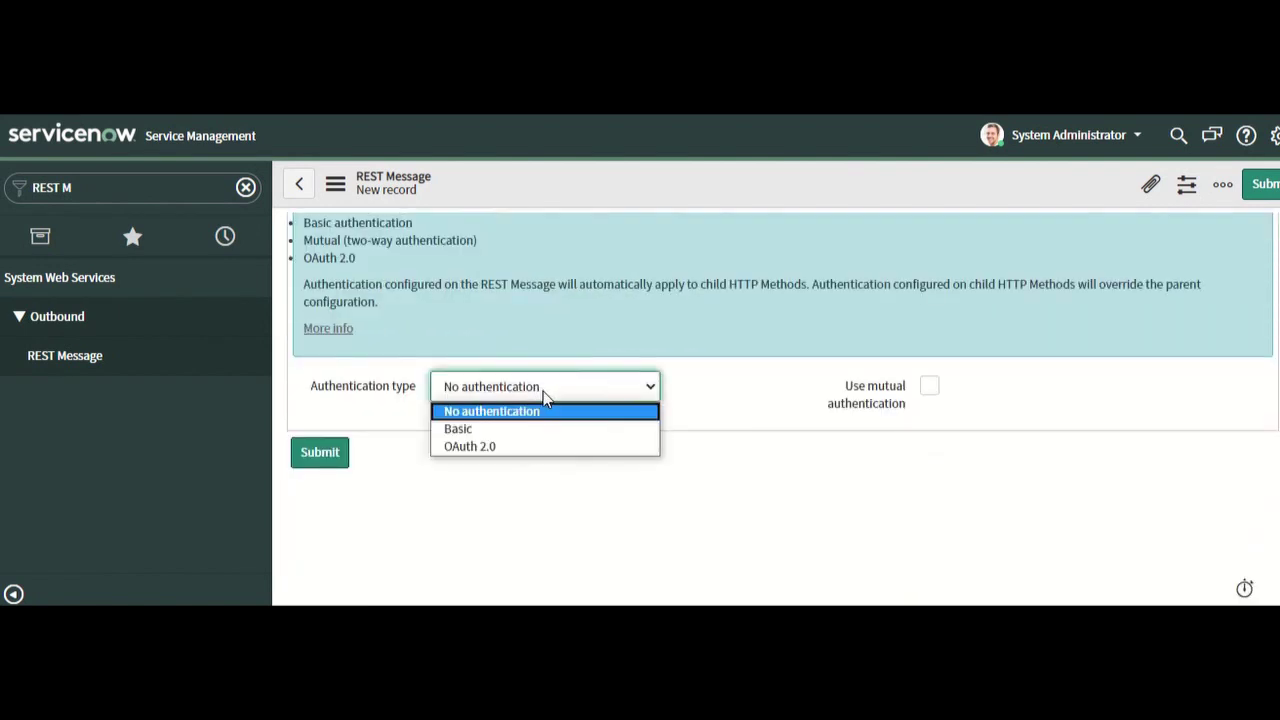
left_click(518, 452)
left_click(596, 420)
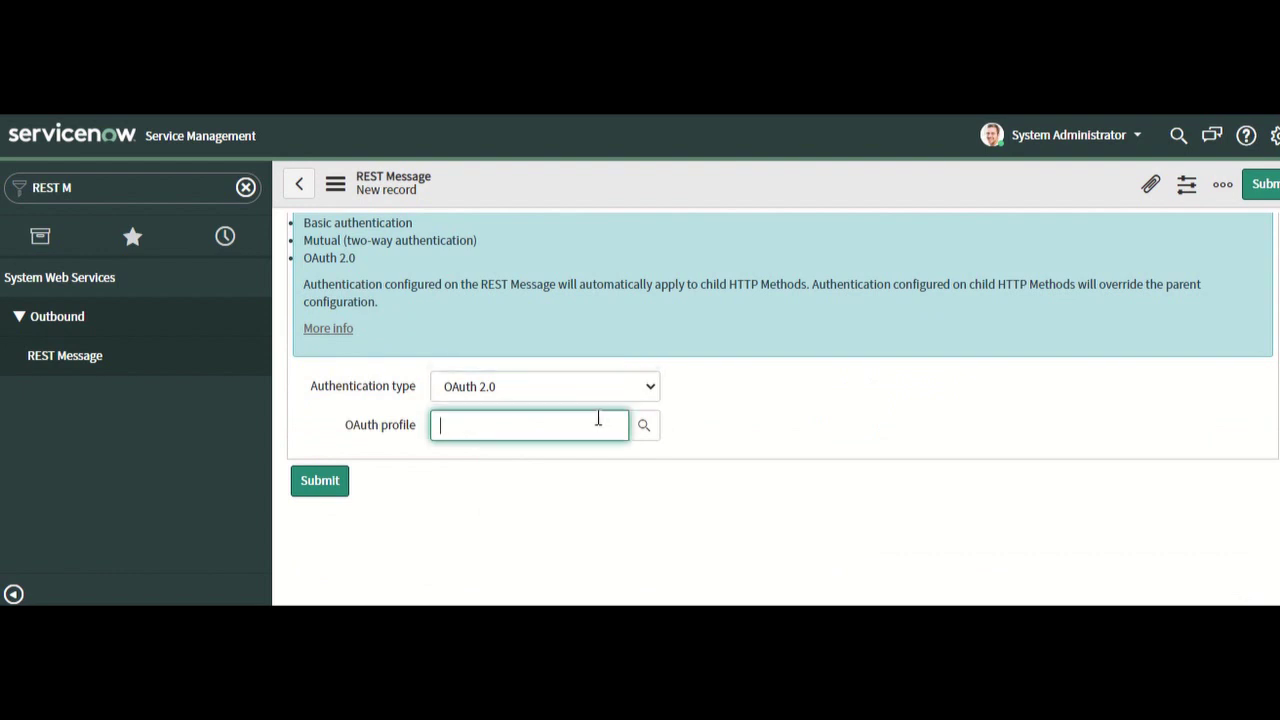
left_click(642, 426)
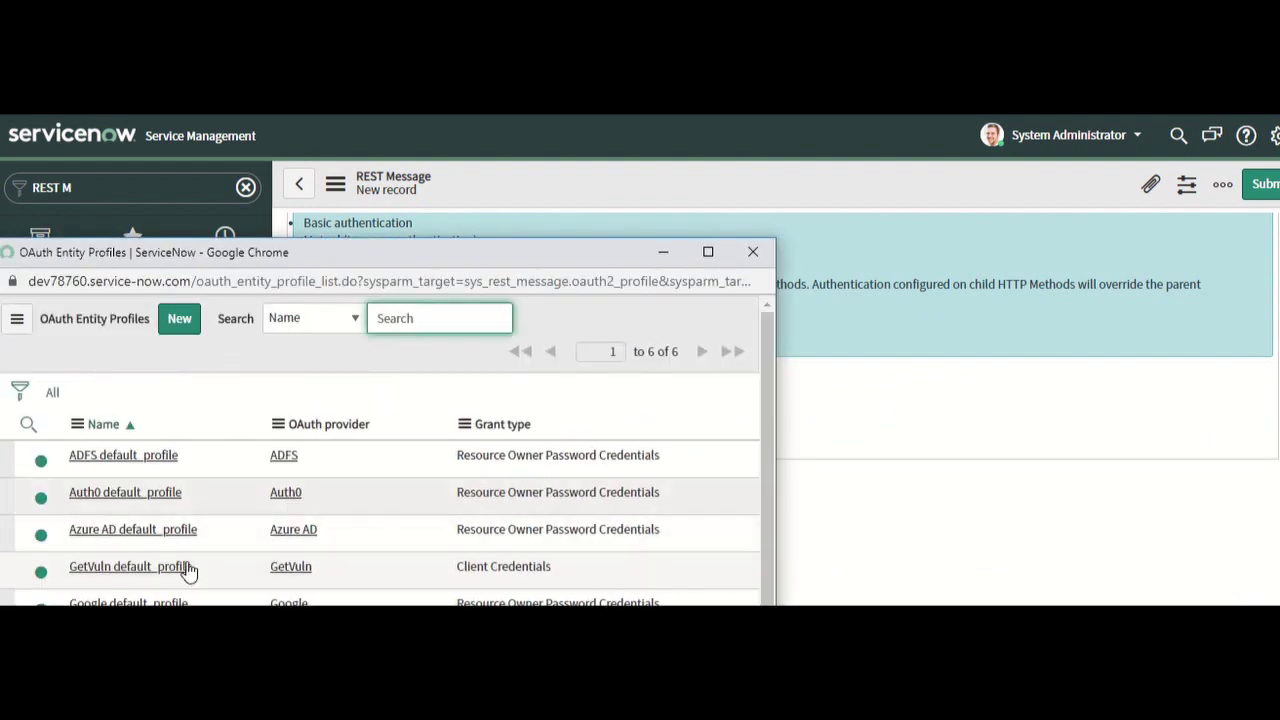
scroll(162, 565, "down", 1)
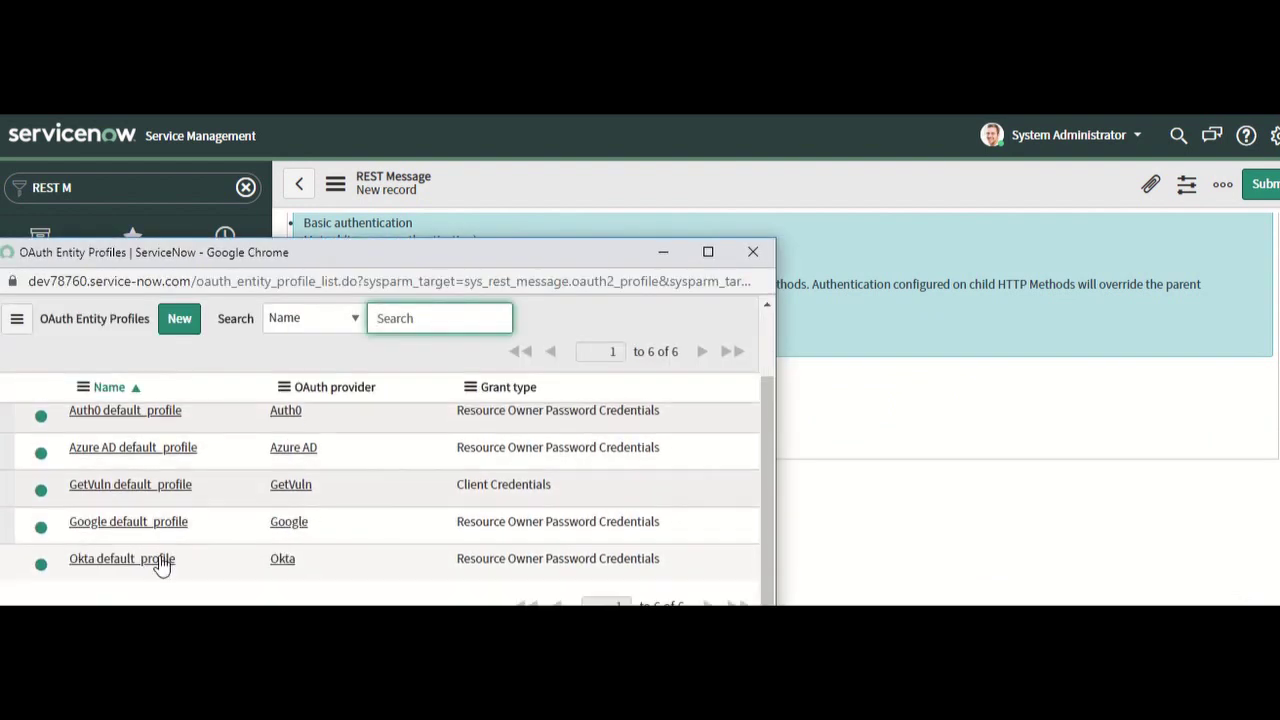
left_click(168, 489)
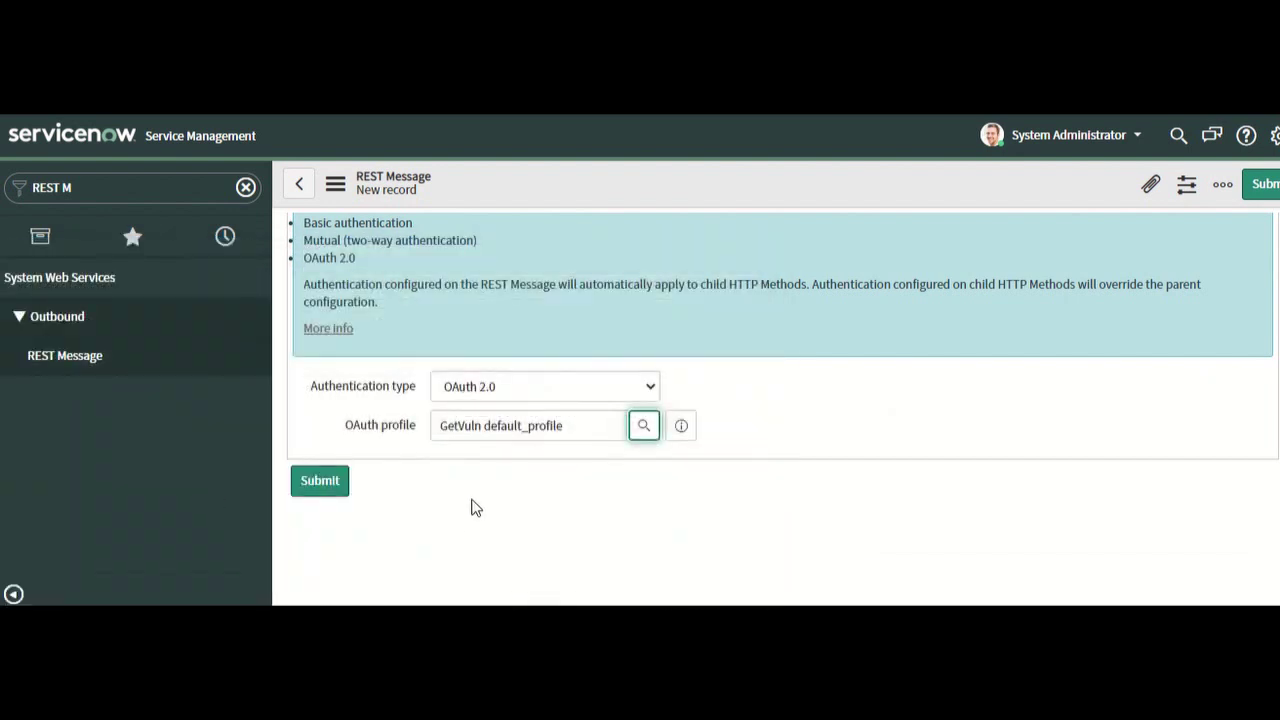
left_click(322, 489)
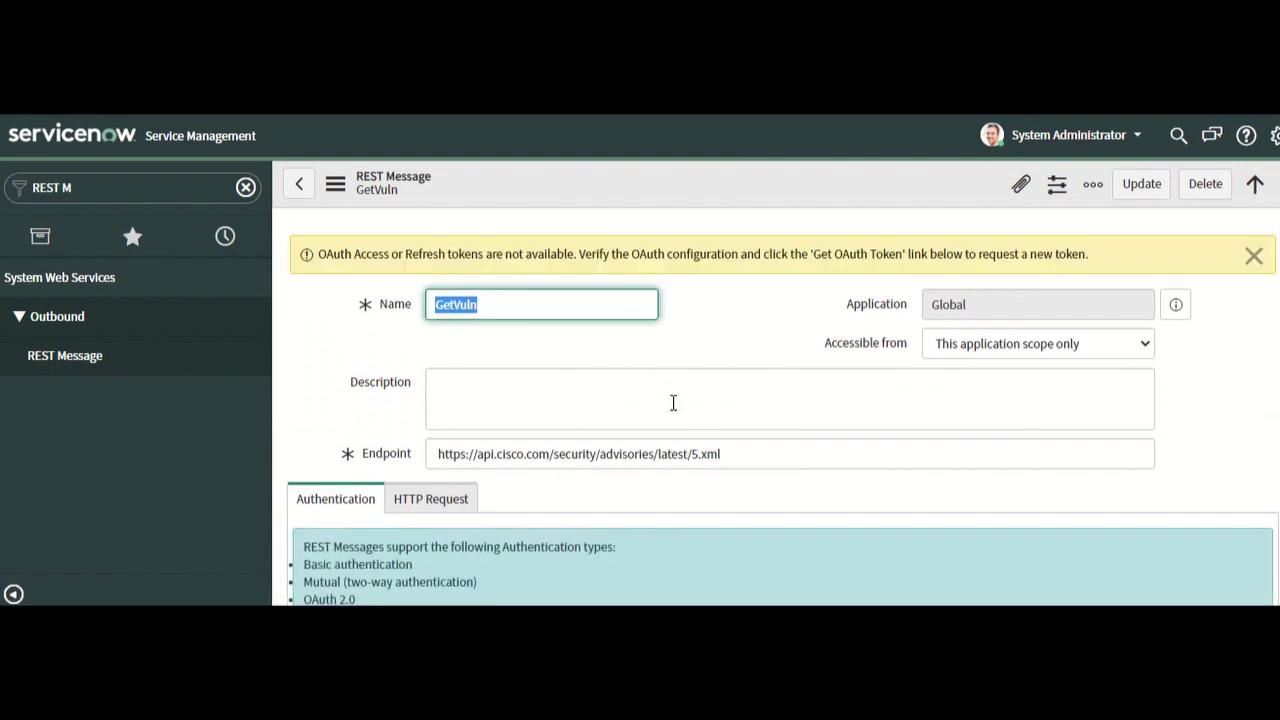
Try to request an OAuth token for the GetVuln REST message and close the token window
scroll(673, 403, "down", 4)
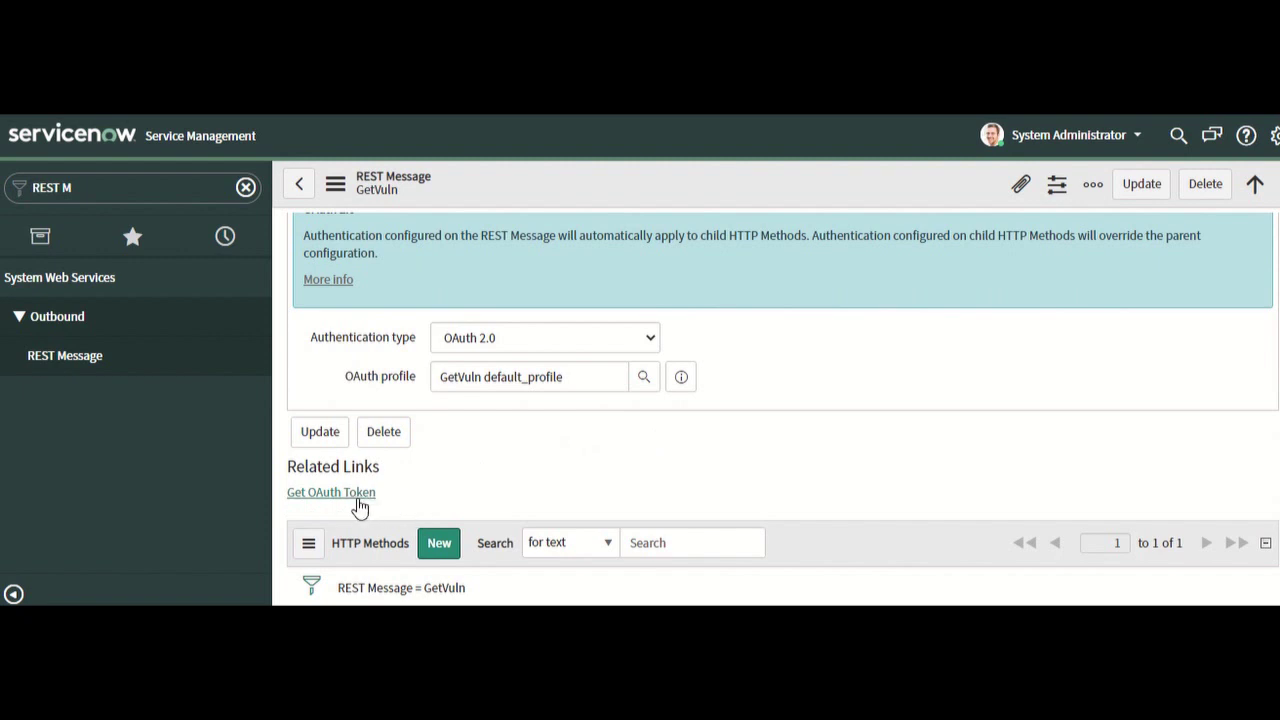
left_click(359, 494)
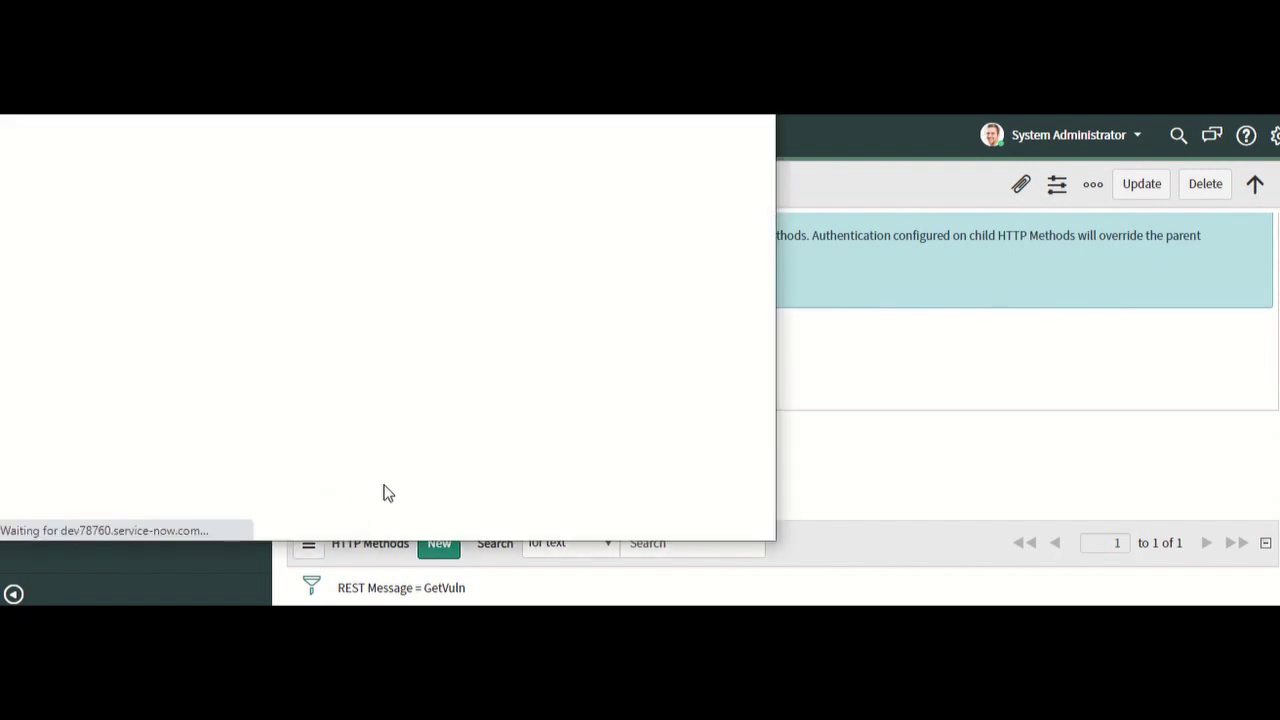
left_click_drag(499, 150, 562, 125)
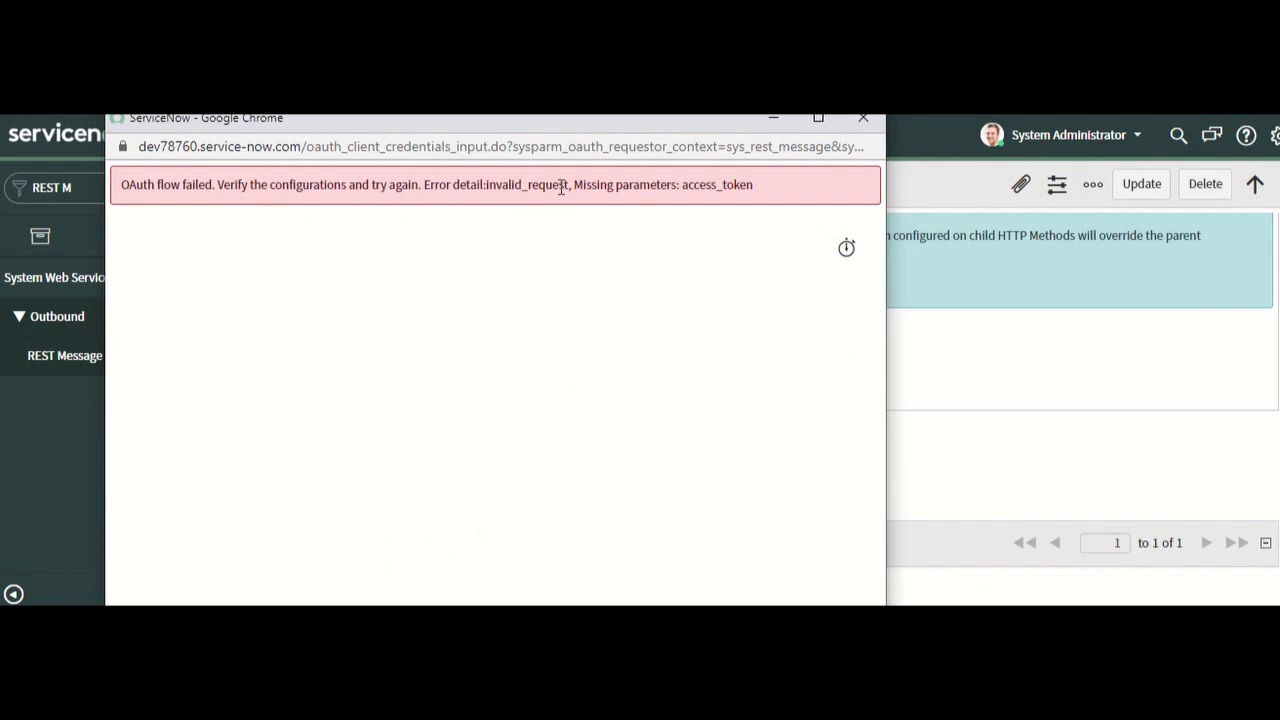
left_click(862, 123)
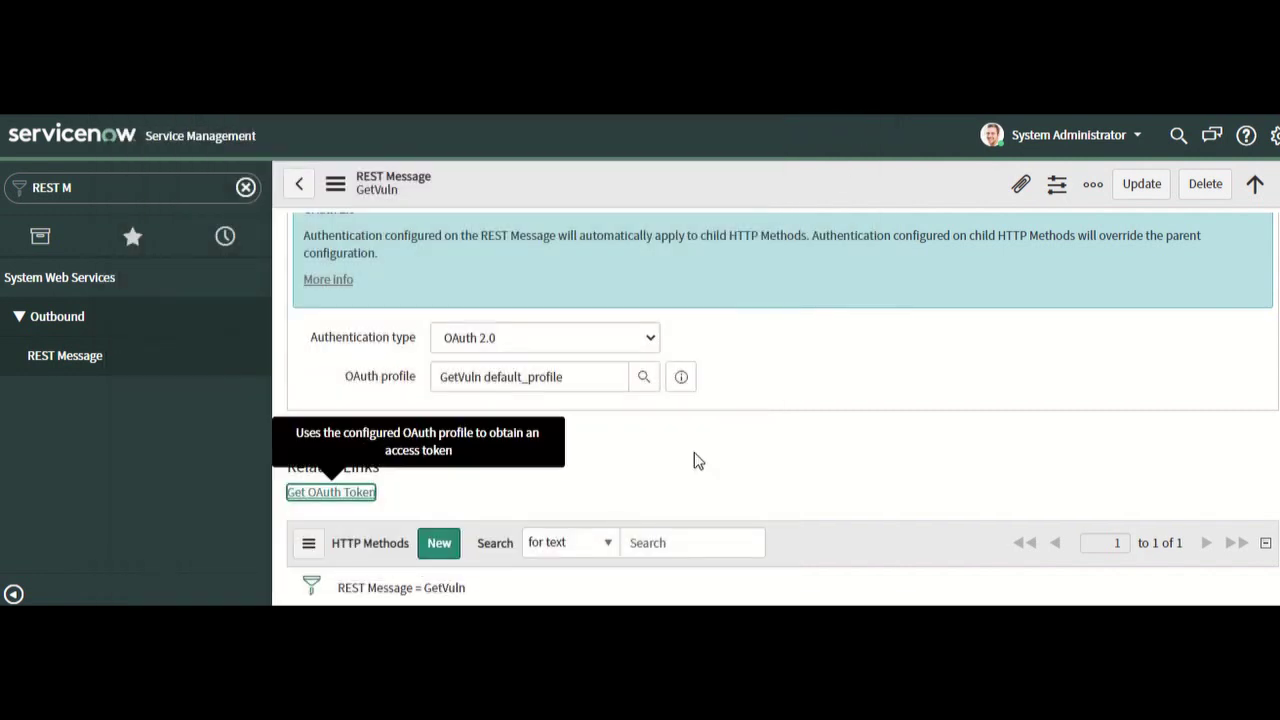
scroll(694, 452, "down", 1)
scroll(708, 450, "down", 1)
scroll(708, 451, "up", 2)
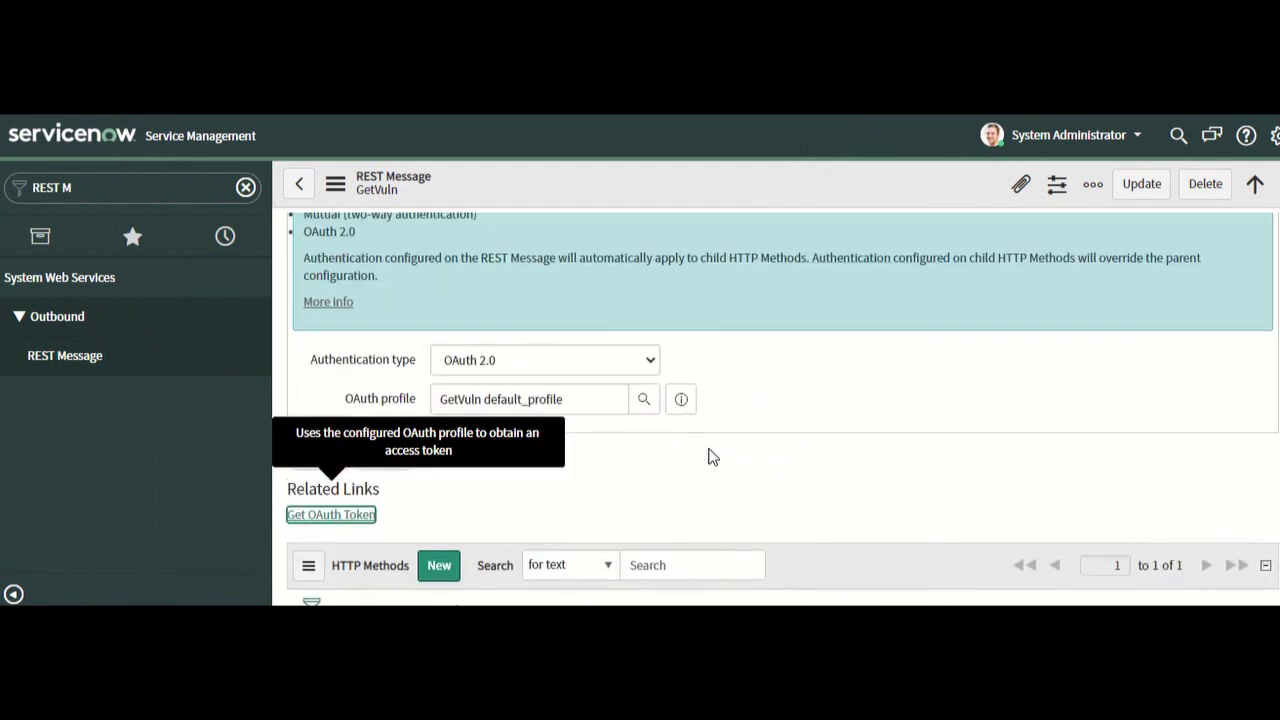
Open the GetVuln default_profile record and its linked OAuth provider registration to check the token configuration
left_click(682, 402)
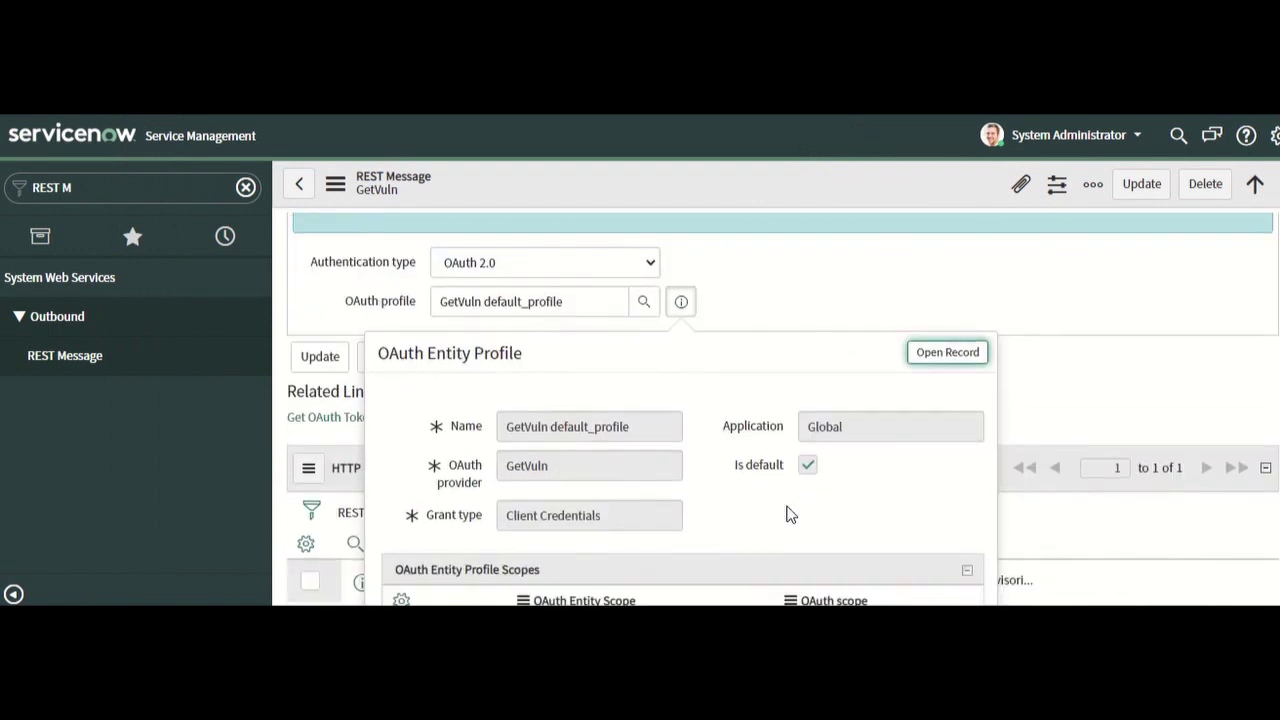
scroll(789, 514, "down", 1)
scroll(785, 517, "down", 1)
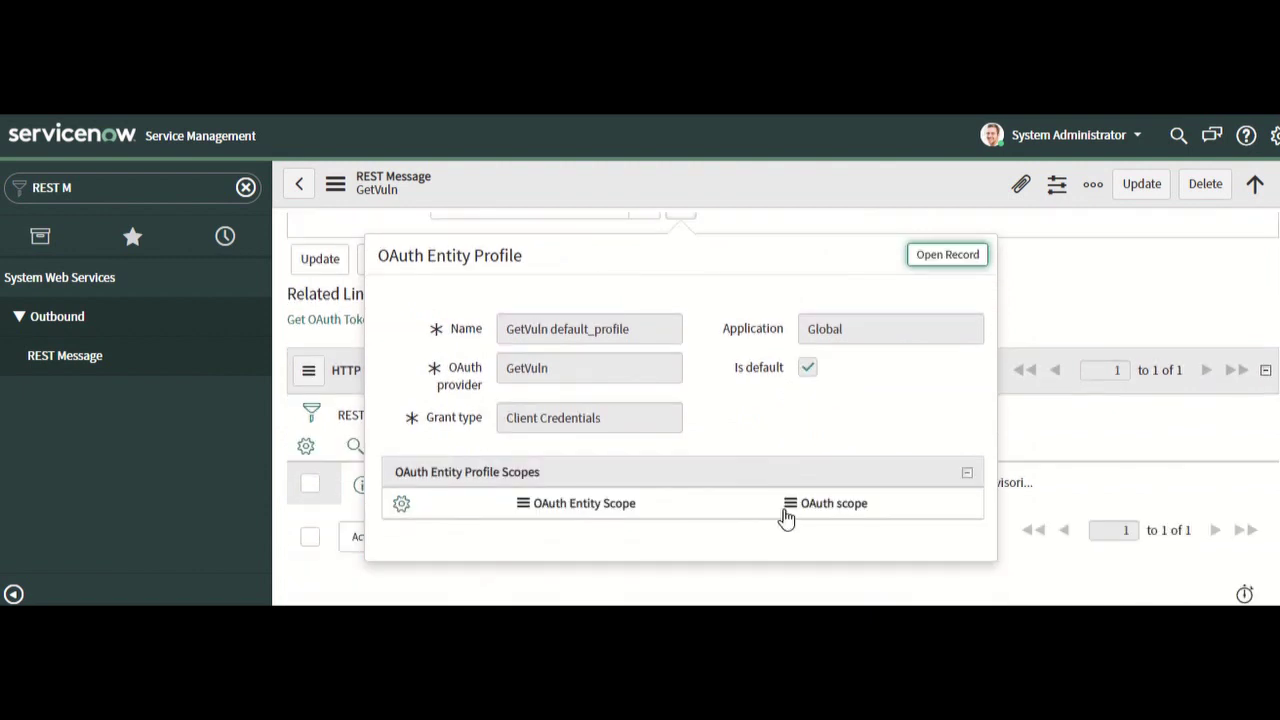
left_click(950, 256)
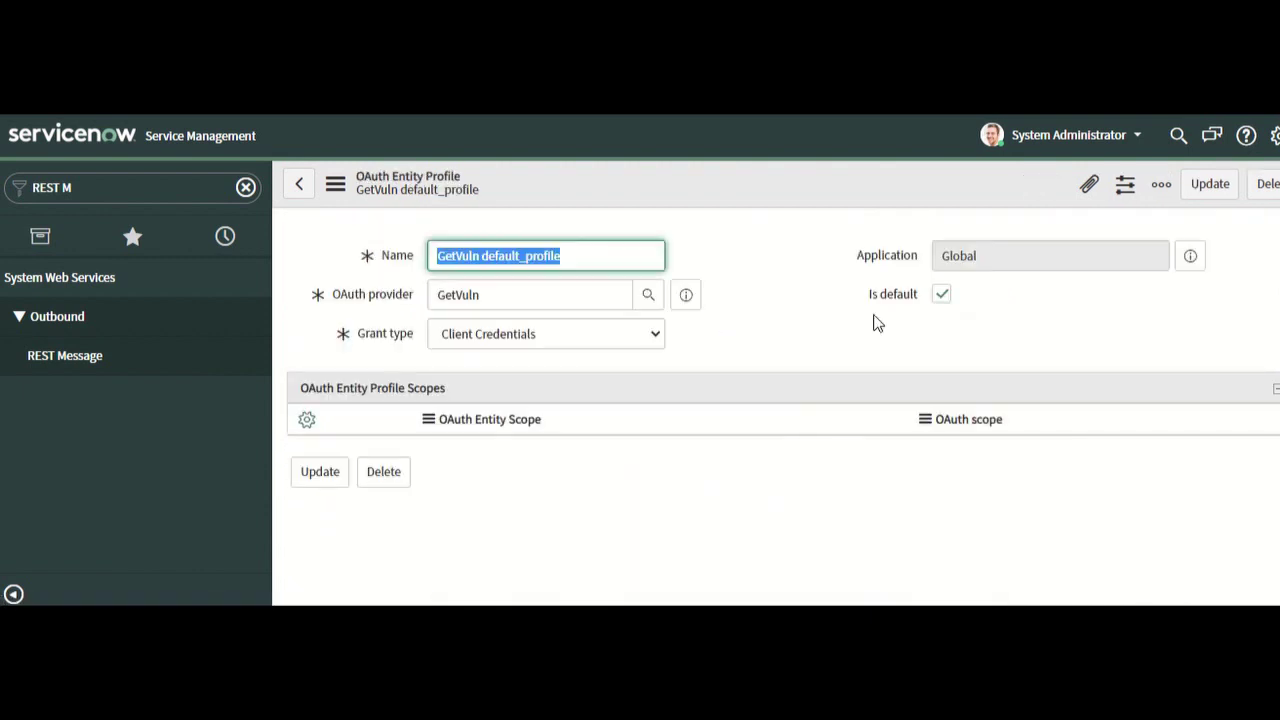
left_click(688, 298)
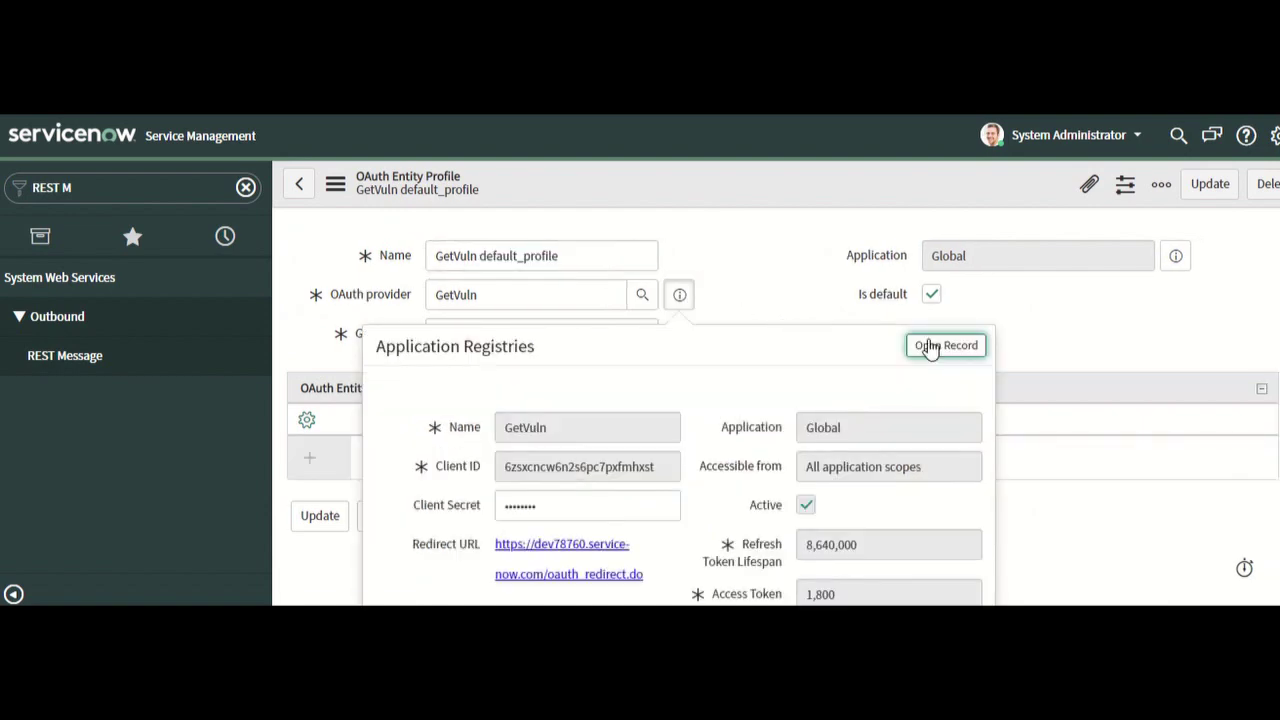
left_click(930, 346)
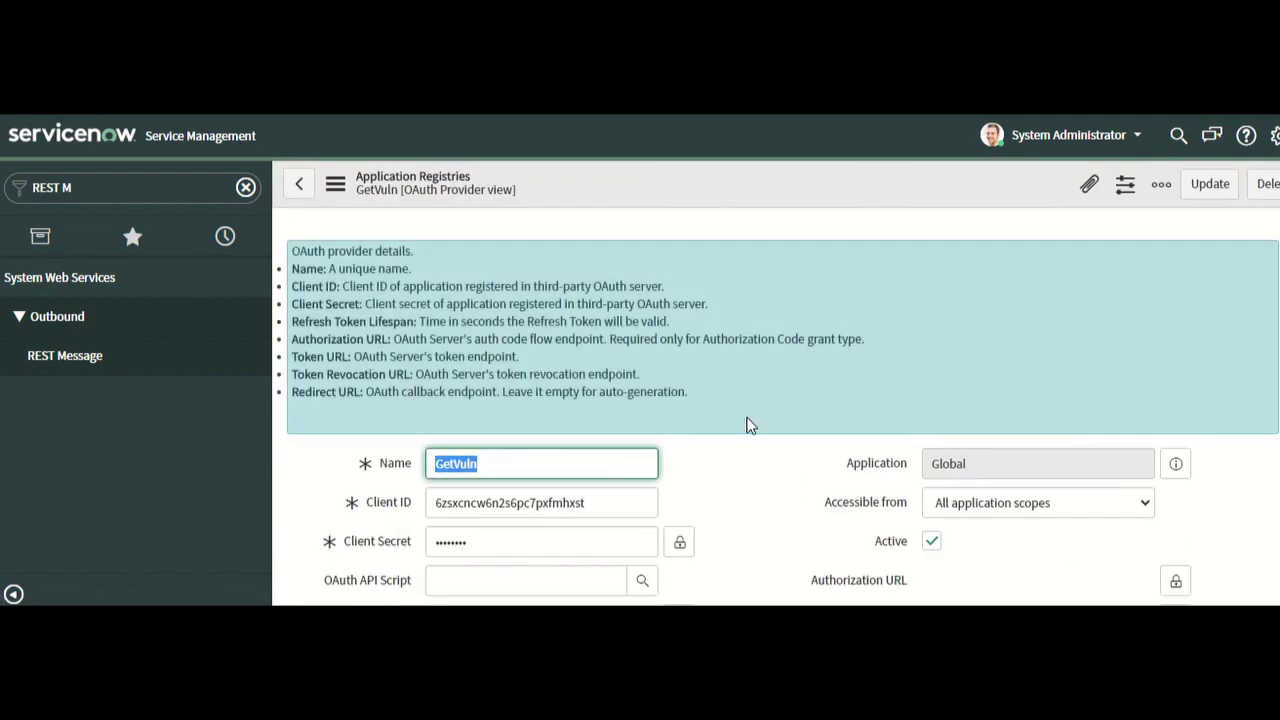
scroll(748, 425, "down", 2)
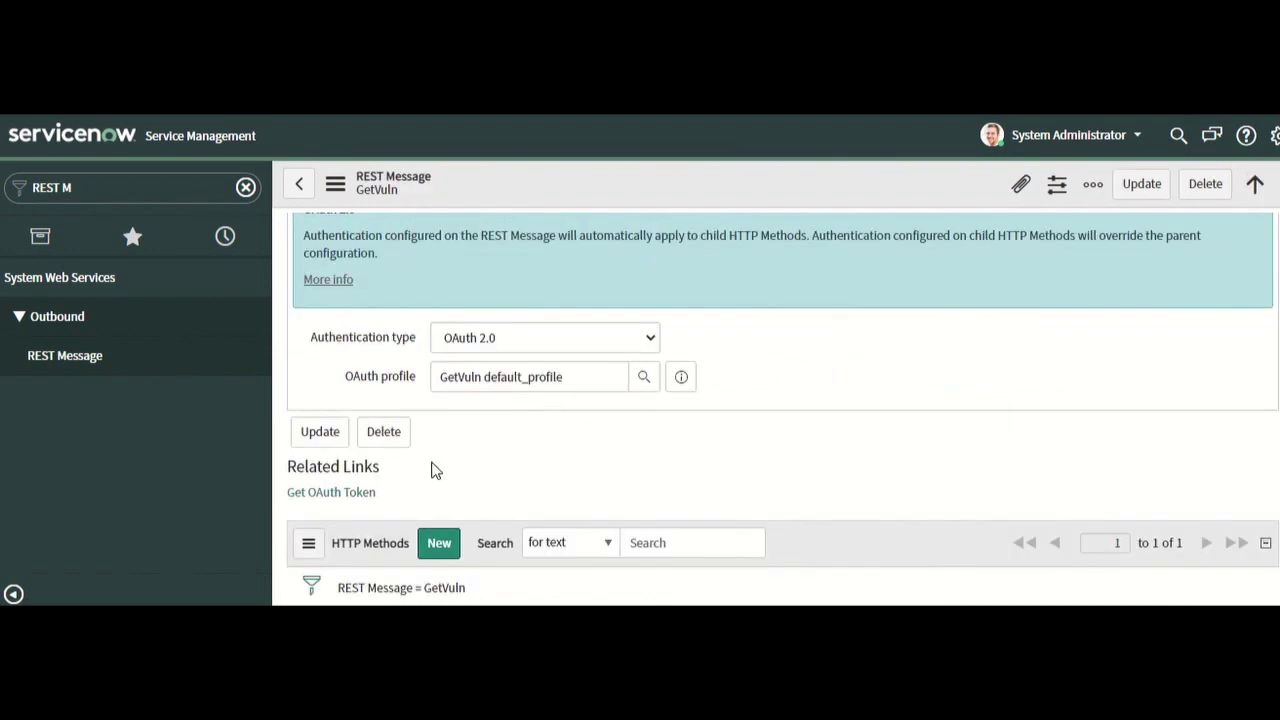
Request an OAuth token for the GetVuln REST message and run the test of its Default GET method
left_click(333, 492)
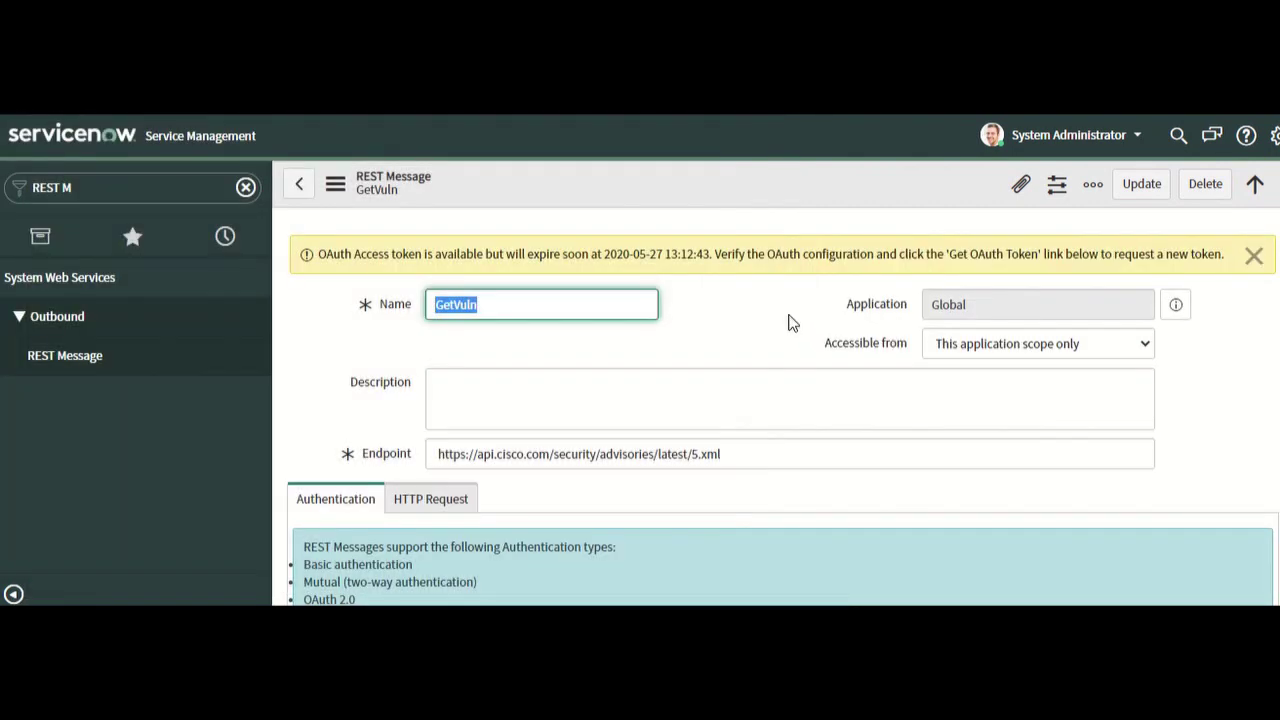
scroll(790, 318, "down", 5)
scroll(790, 318, "down", 2)
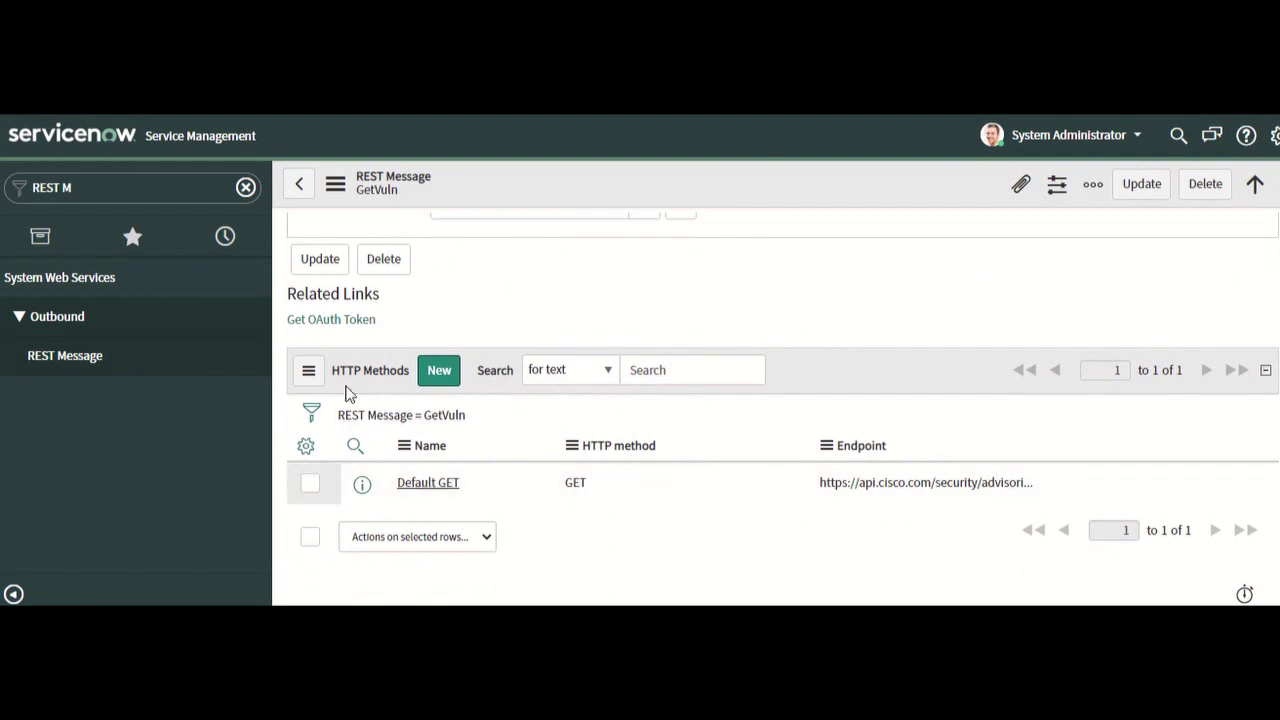
left_click(430, 484)
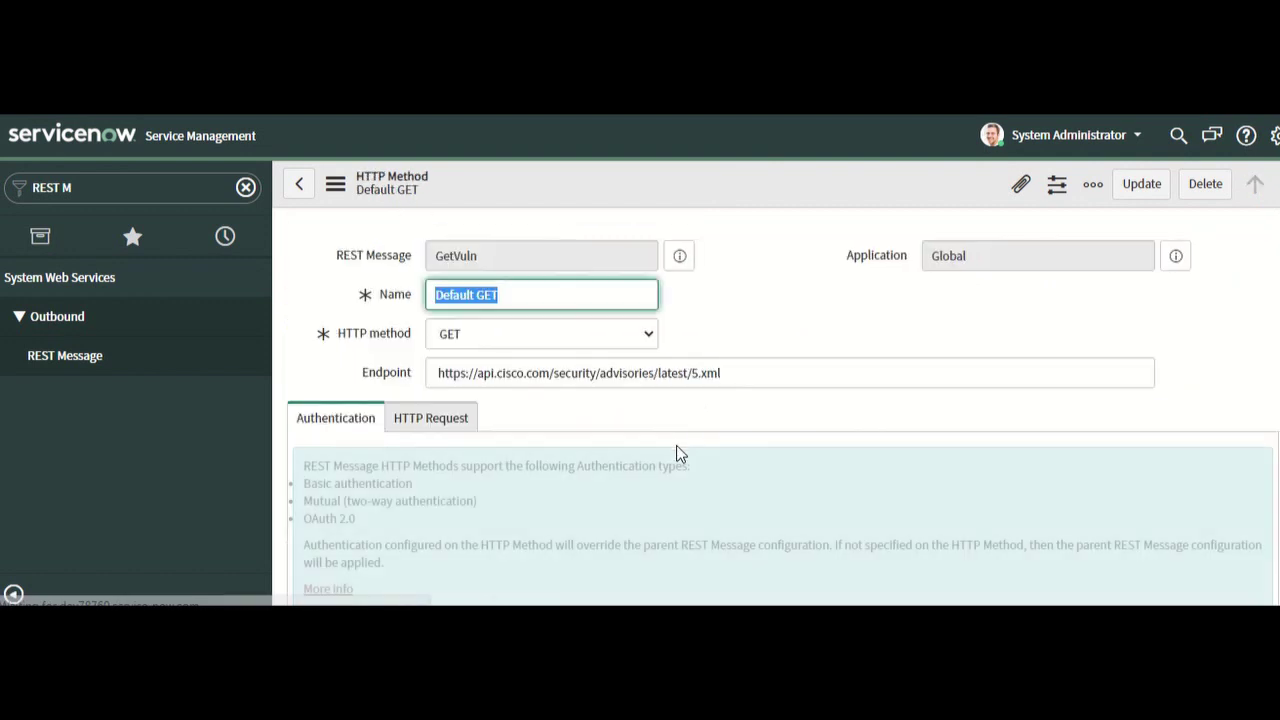
scroll(744, 377, "down", 5)
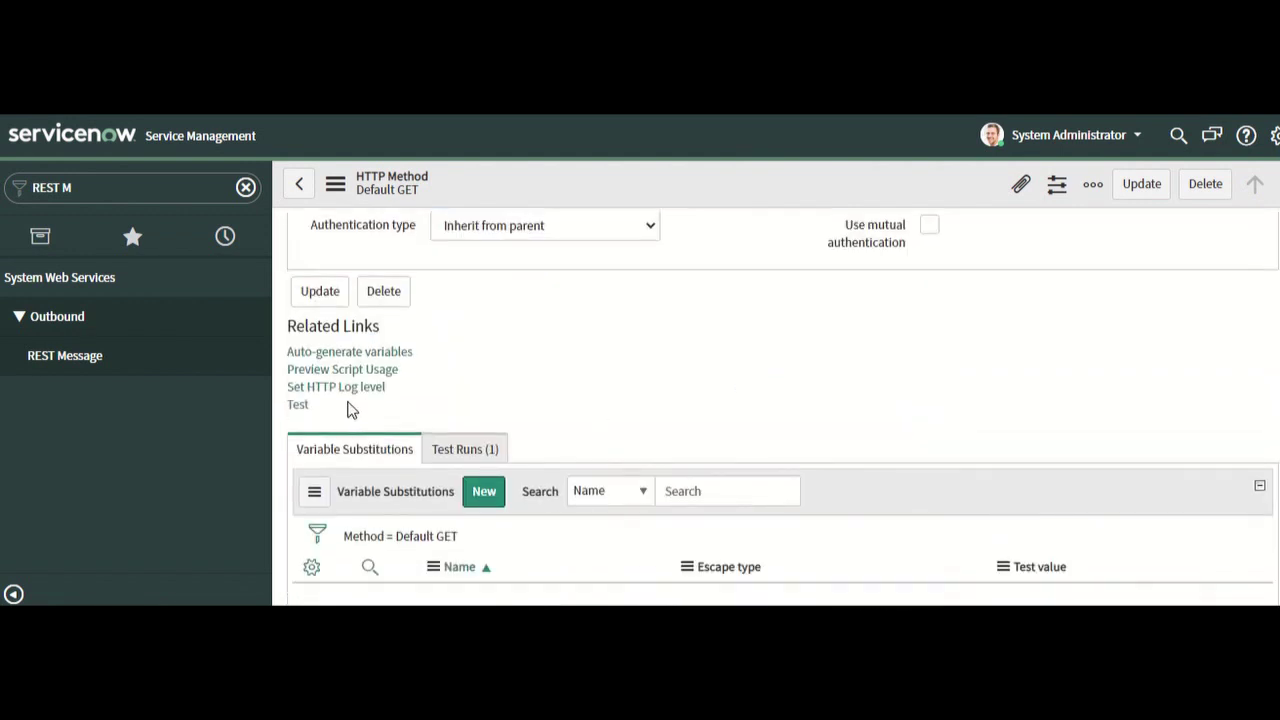
left_click(300, 404)
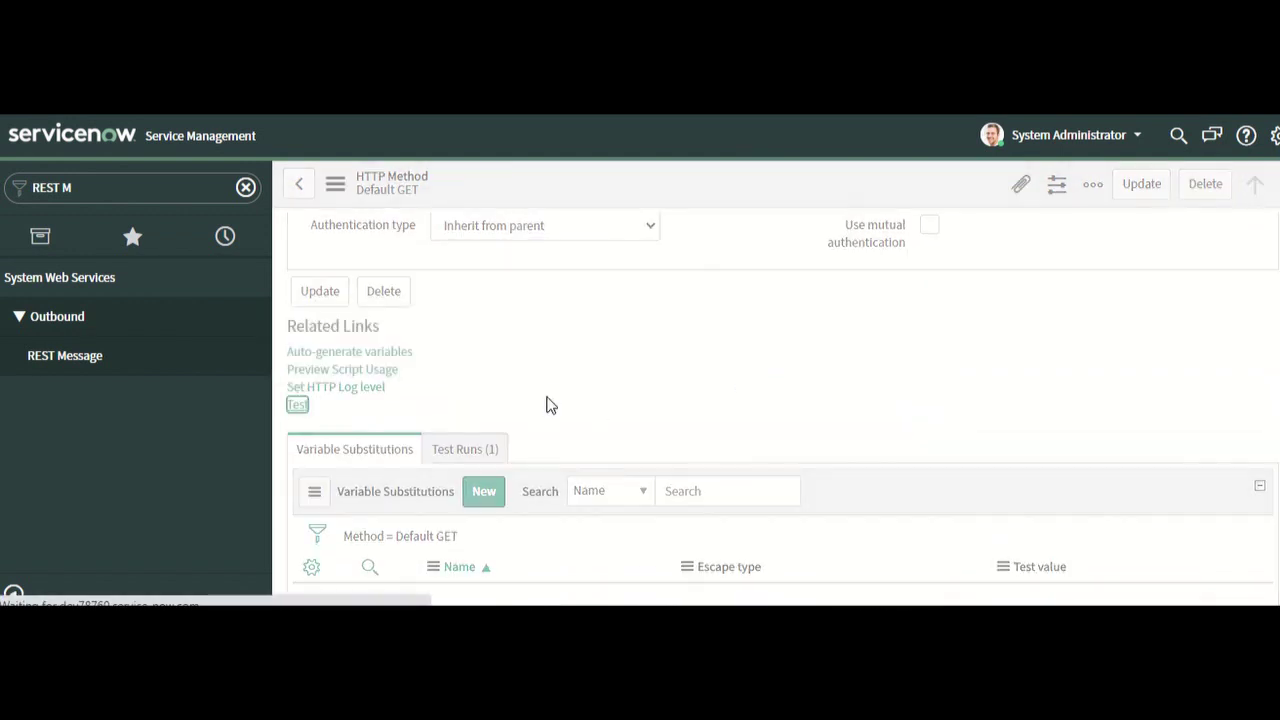
Copy the full XML response of the test run and paste it as input into Code Beautify's XML Viewer
scroll(580, 382, "down", 1)
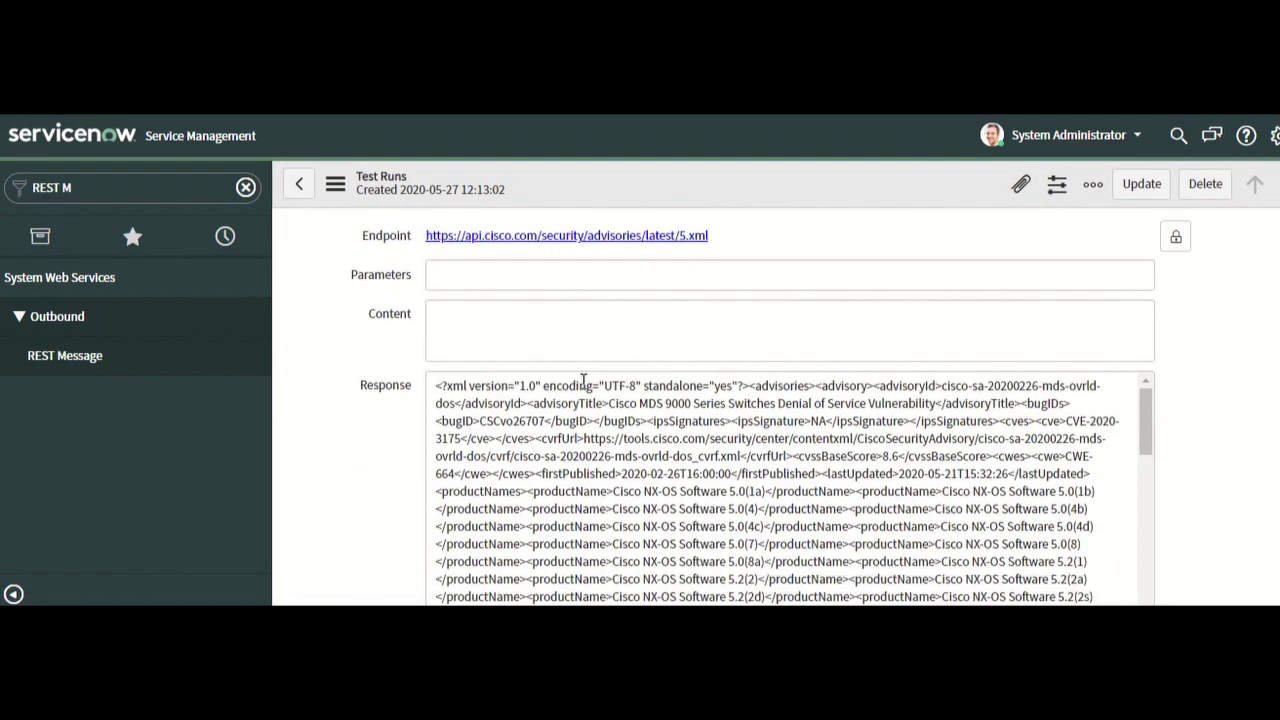
scroll(735, 450, "down", 2)
left_click(748, 437)
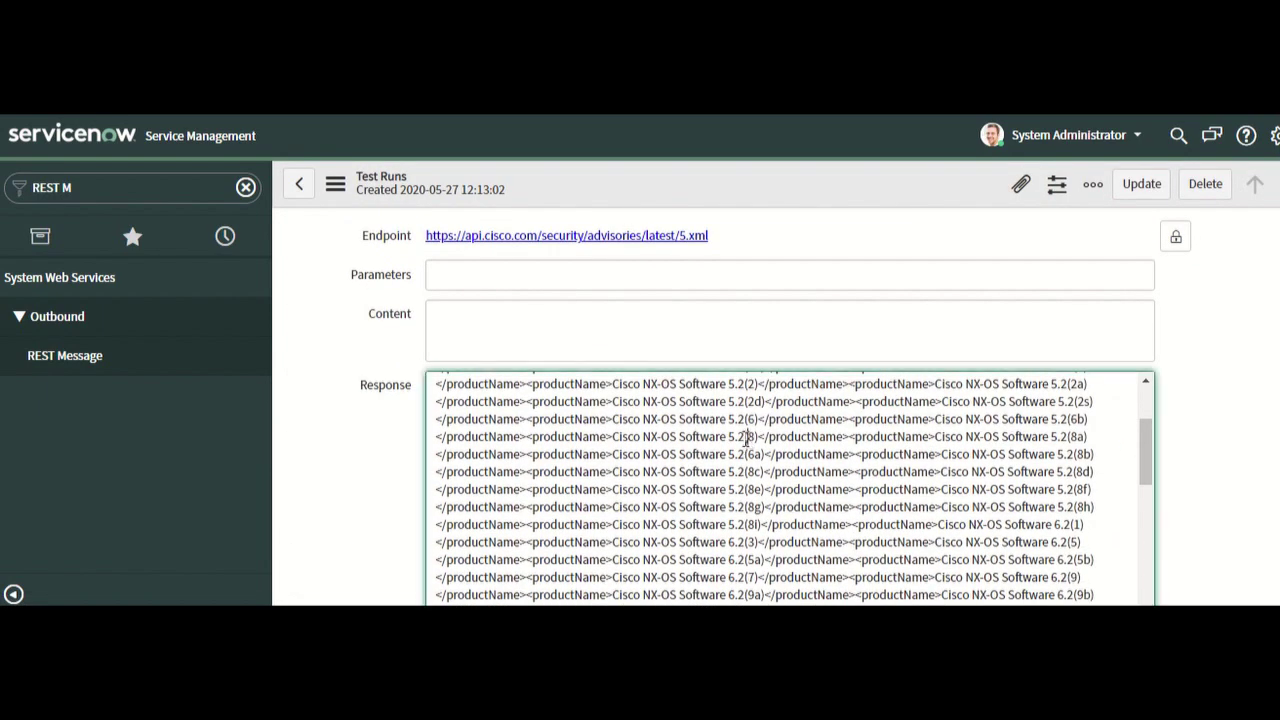
key("ctrl+a")
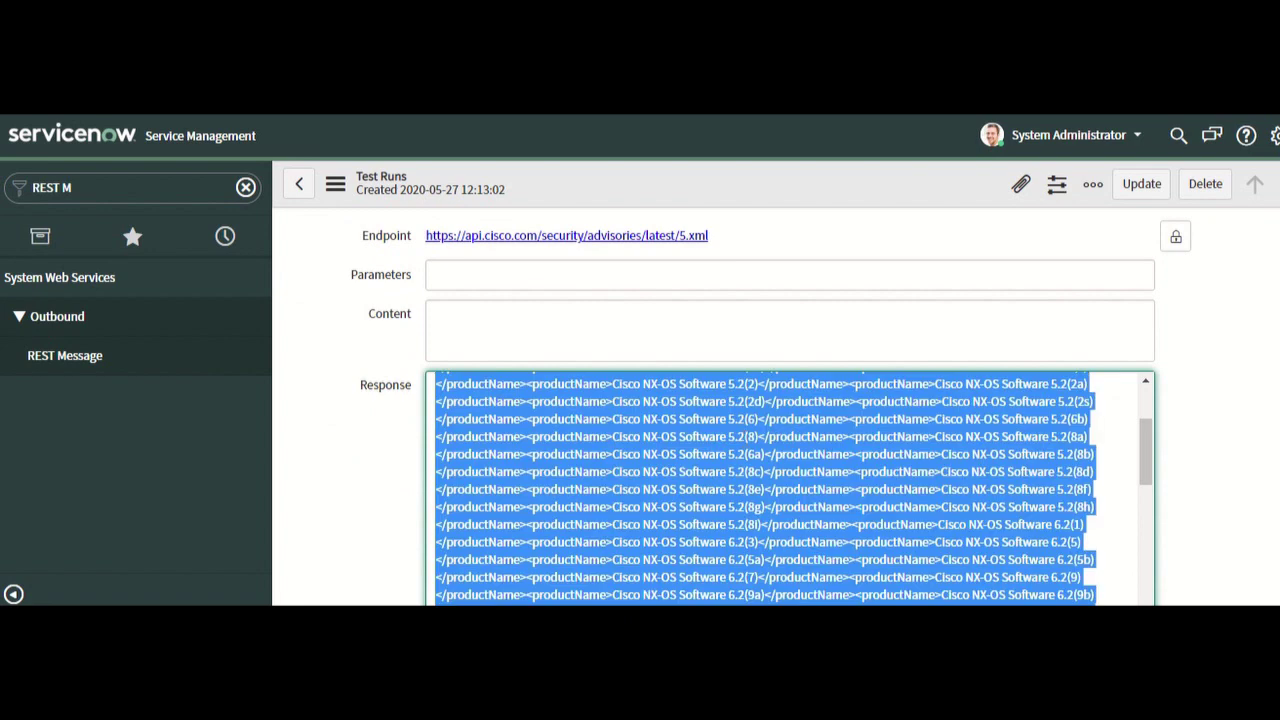
key("ctrl+Tab")
left_click(301, 396)
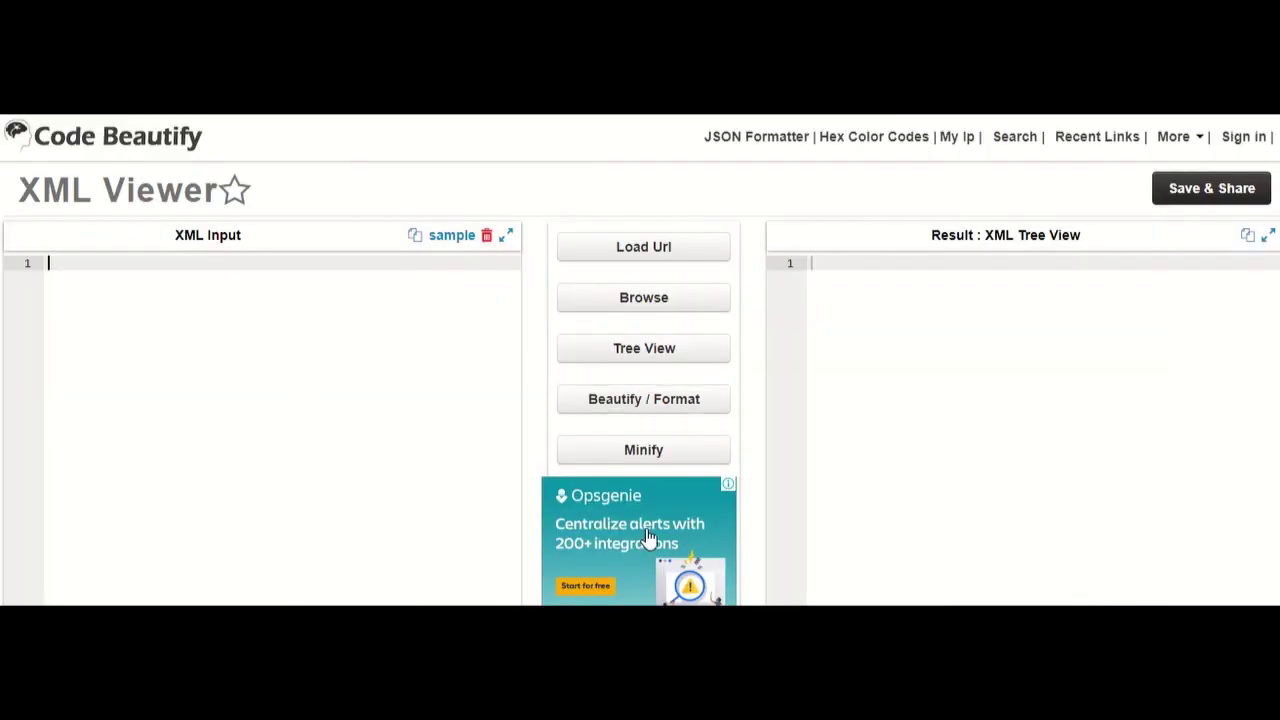
key("ctrl+v")
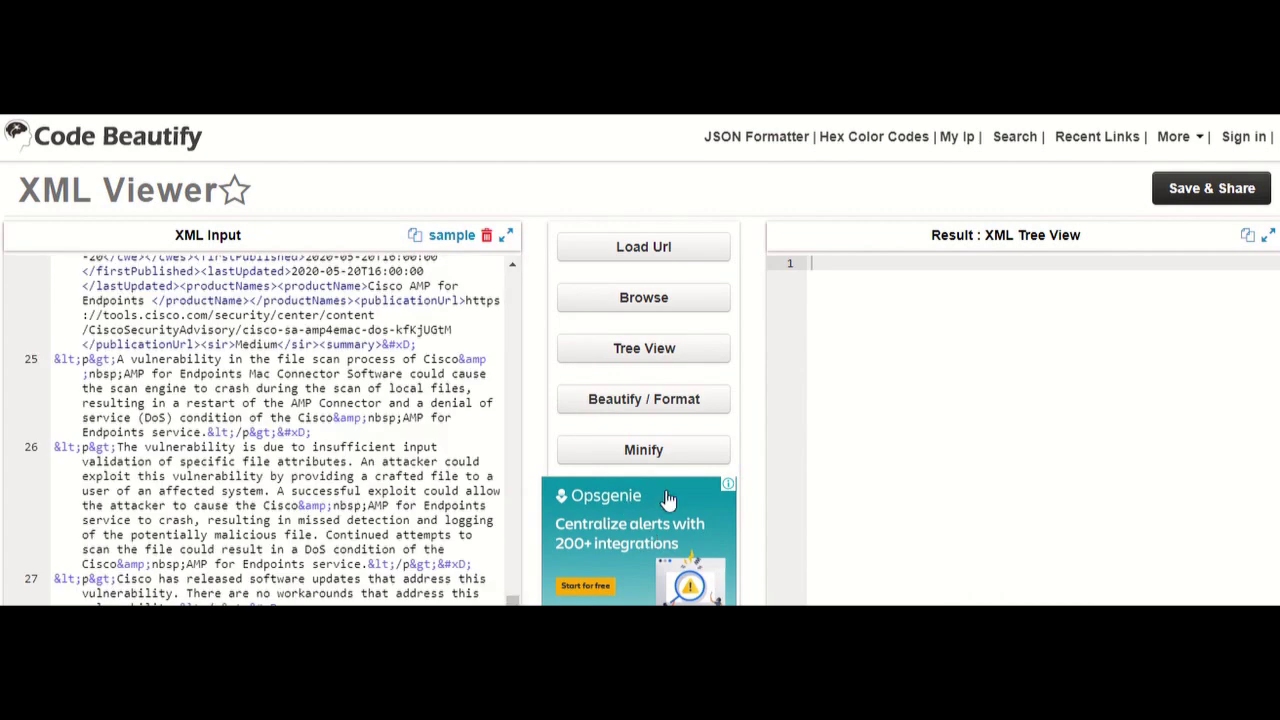
Beautify the pasted XML and enlarge the formatted result
left_click(612, 398)
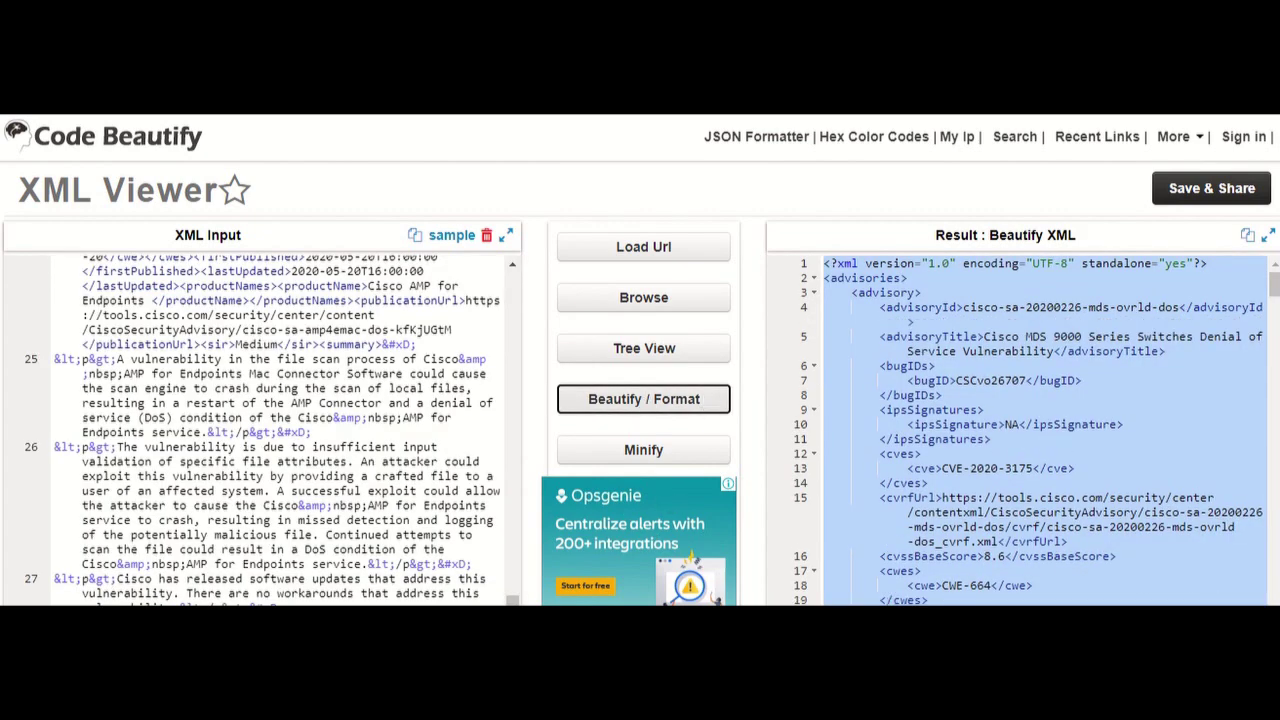
left_click(1268, 235)
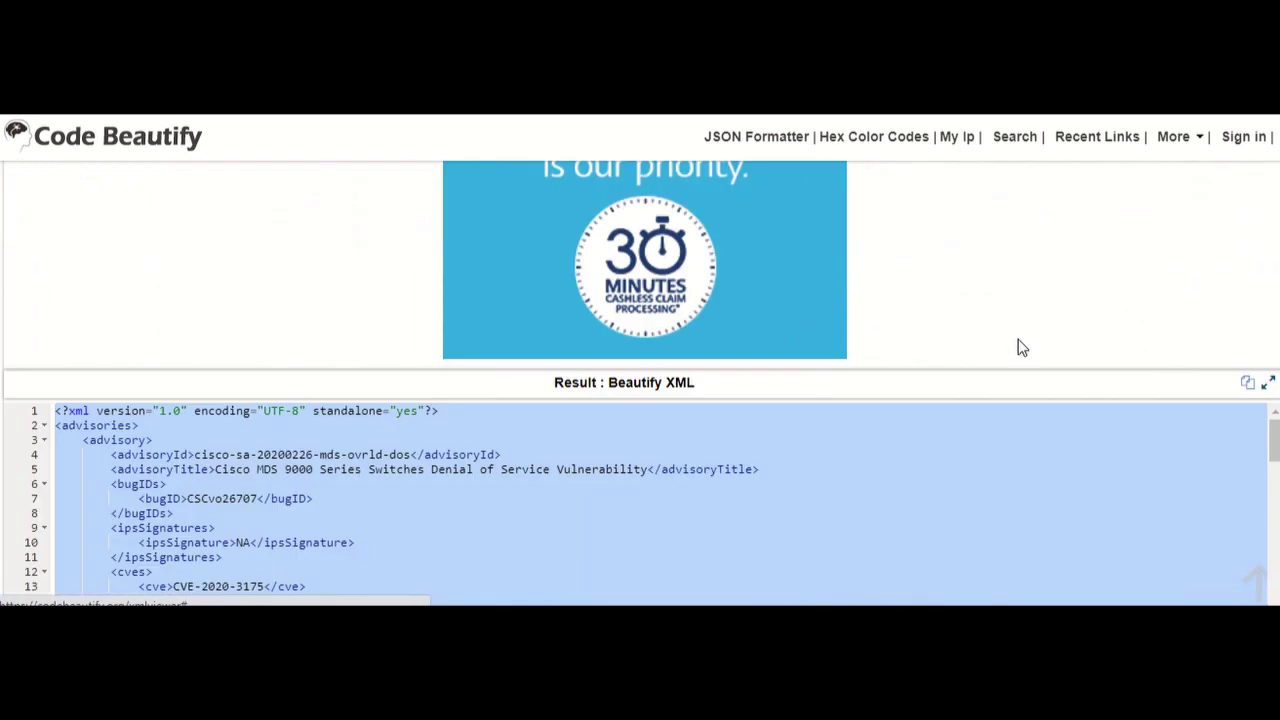
left_click(794, 374)
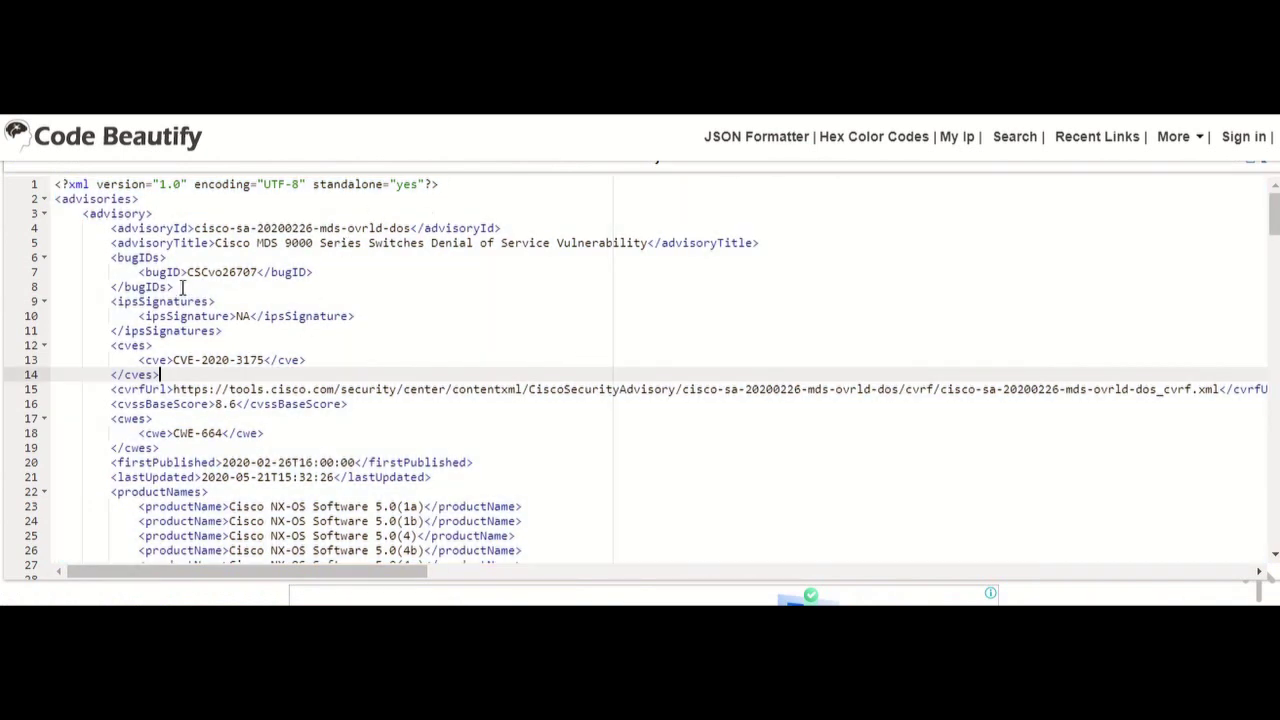
Examine the bug ID, advisory title, affected product names, severity rating and summary of the advisories in the formatted XML
left_click(232, 272)
double_click(232, 272)
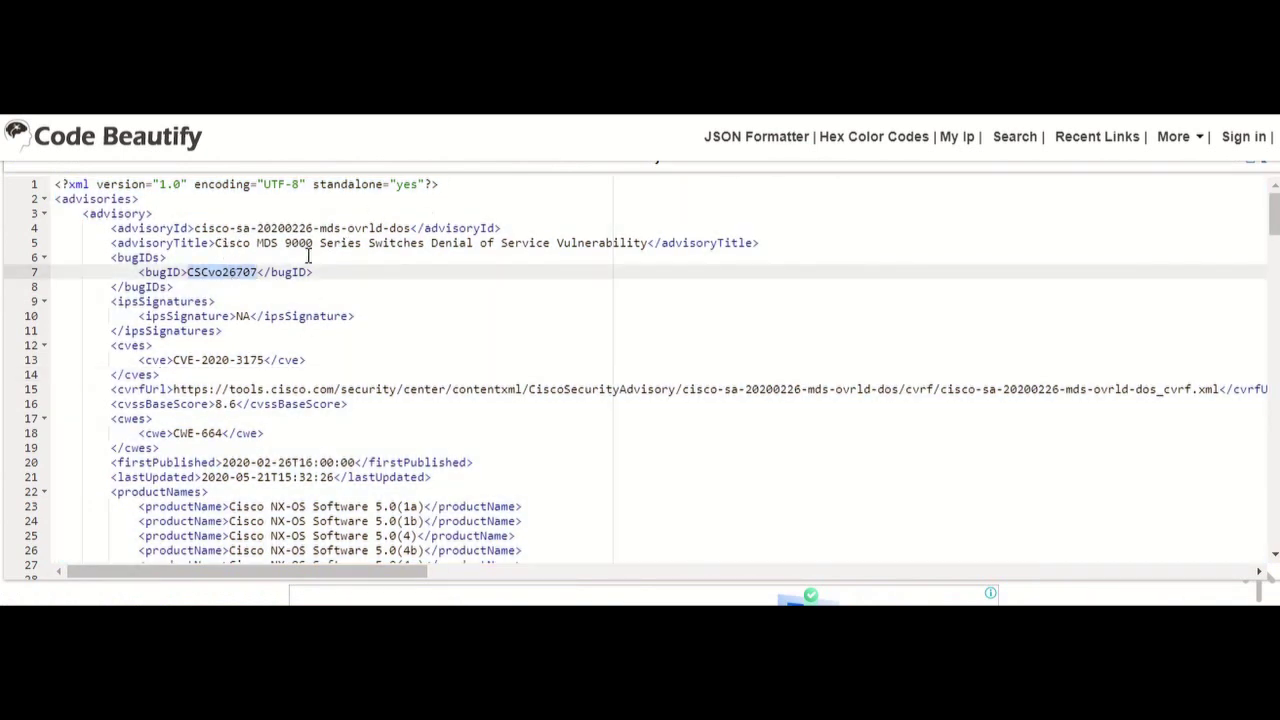
left_click(270, 245)
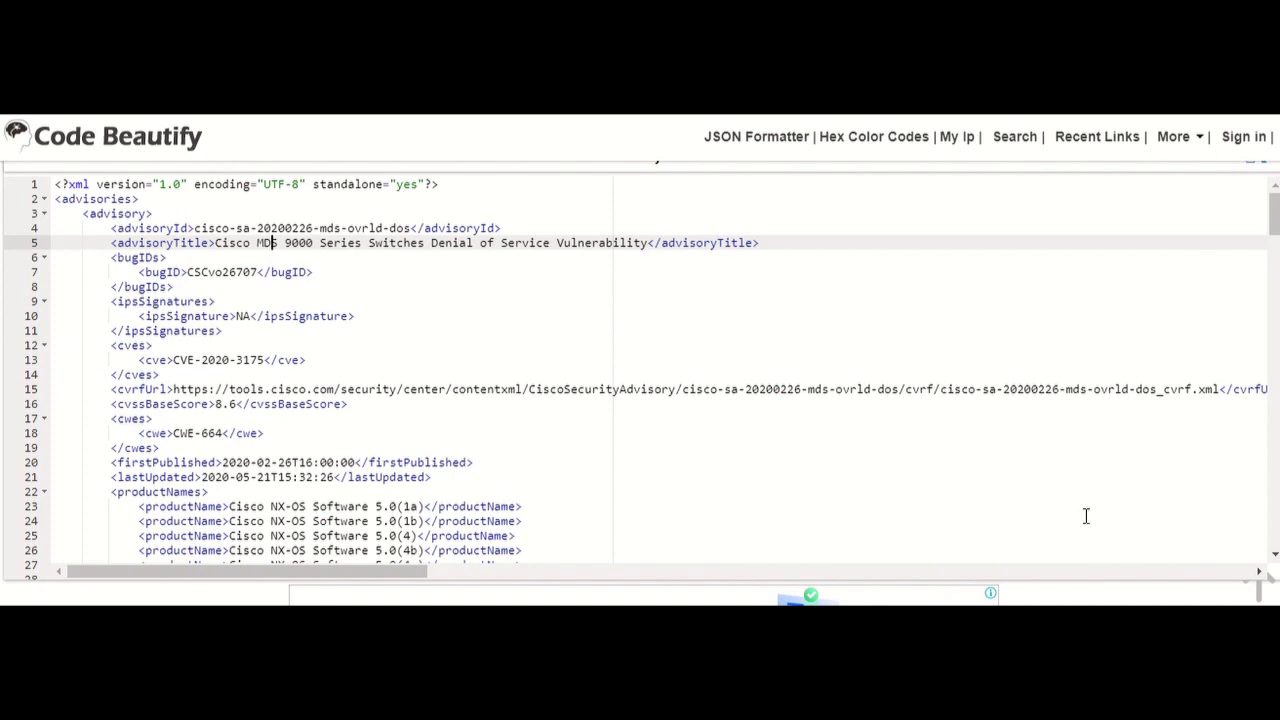
scroll(562, 413, "down", 4)
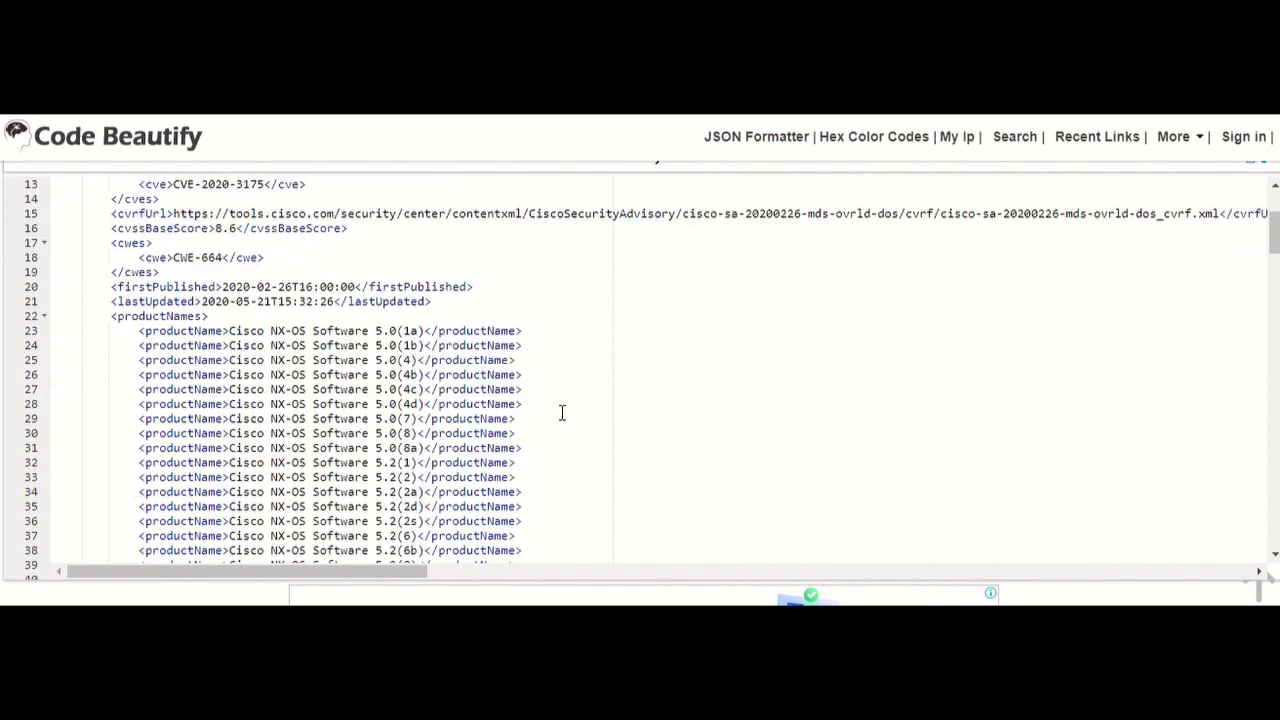
scroll(562, 413, "down", 20)
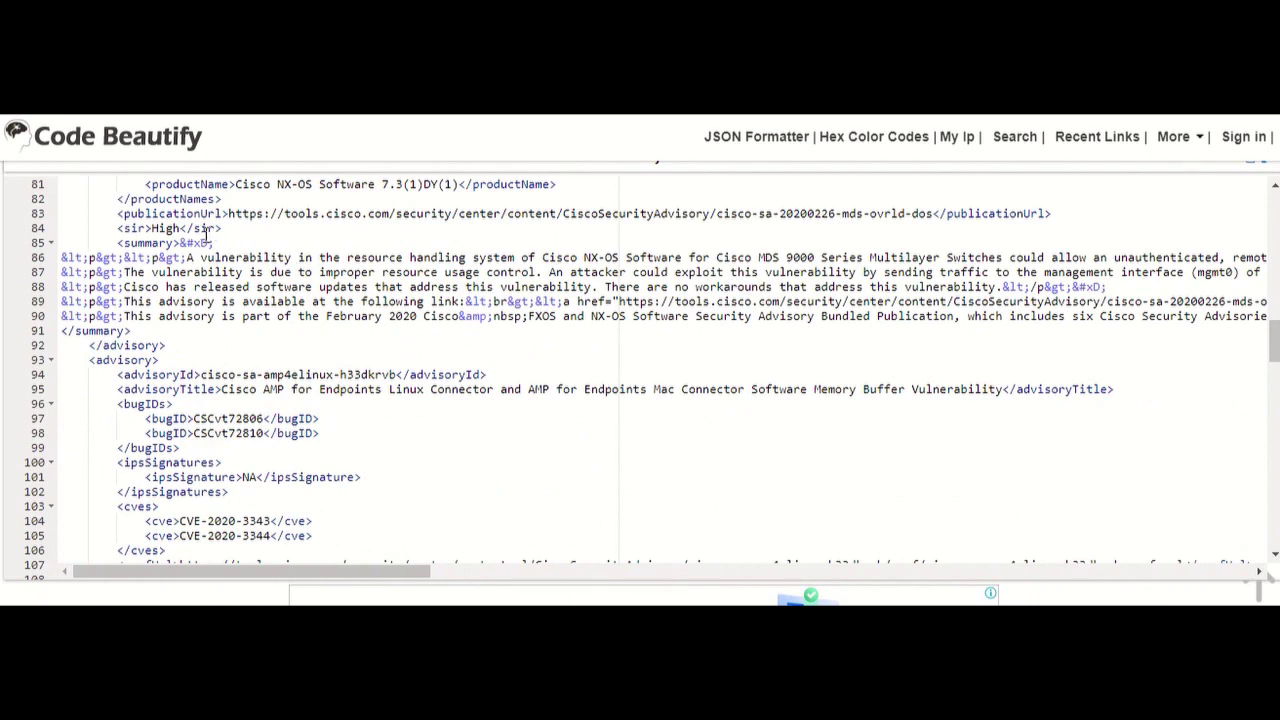
left_click(207, 228)
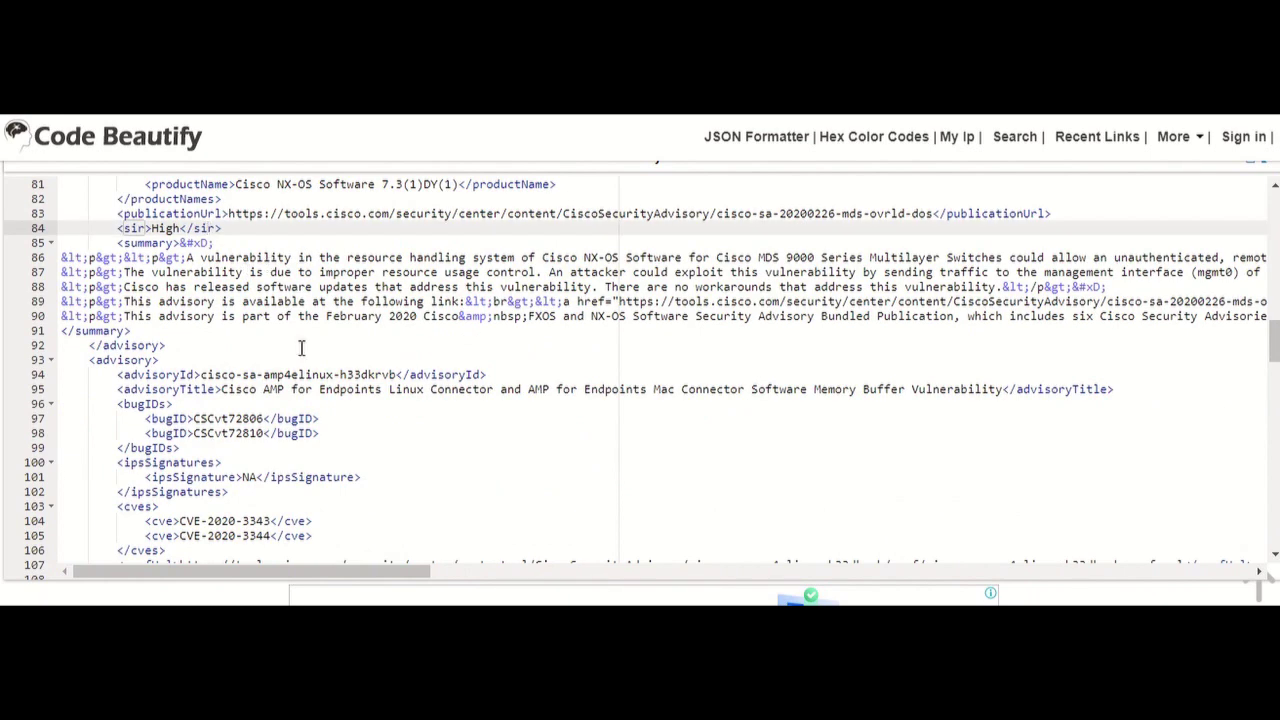
scroll(422, 353, "down", 19)
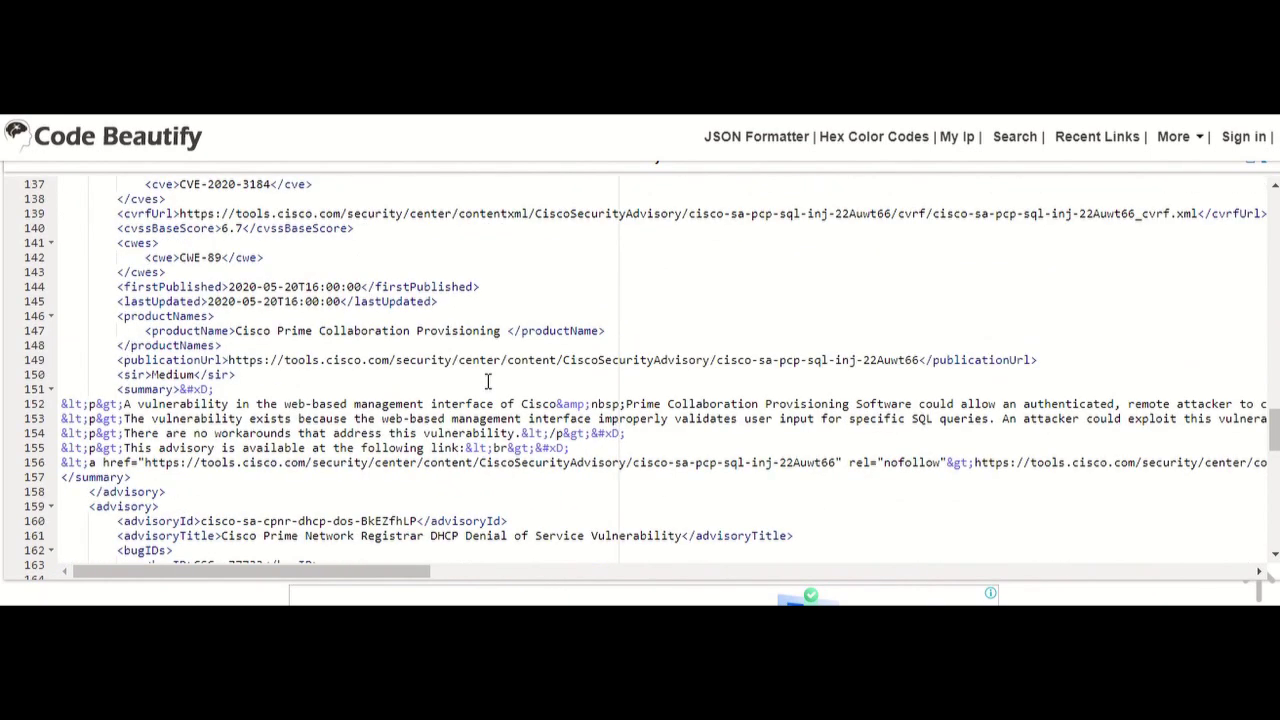